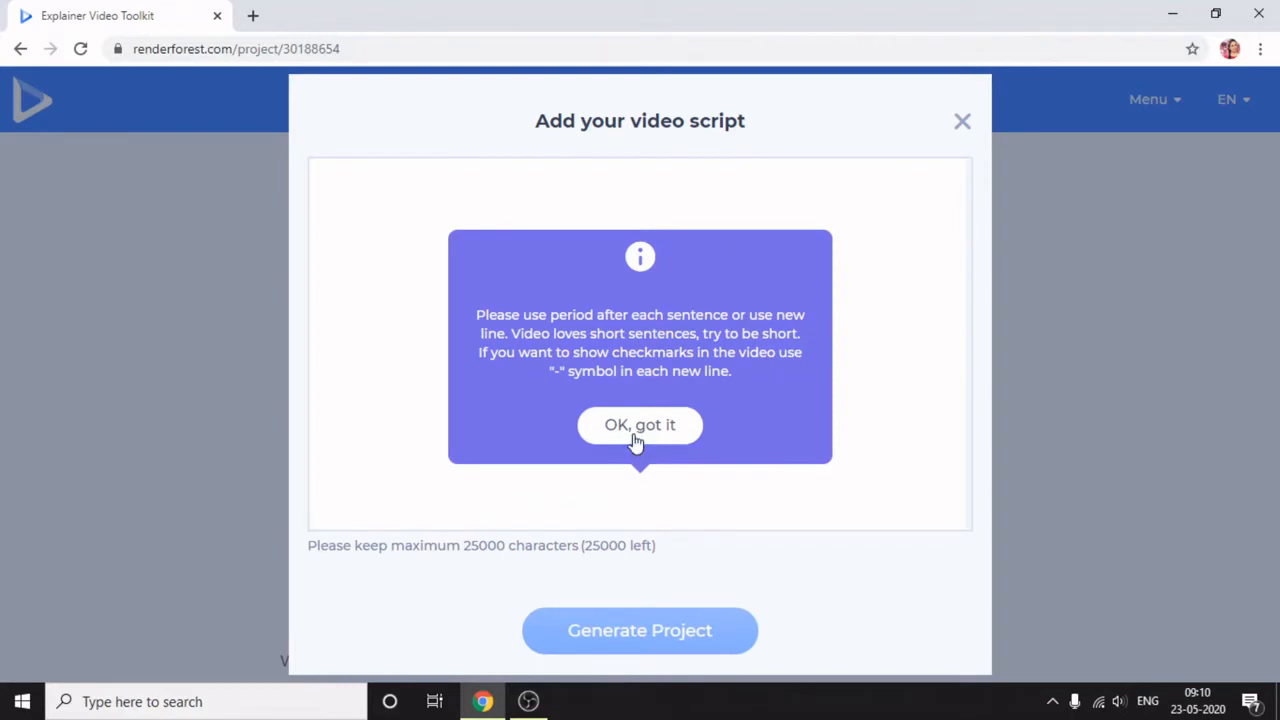
- Dismiss the script formatting hint and enter "Hii Hello," as the first line of the video script
left_click(635, 432)
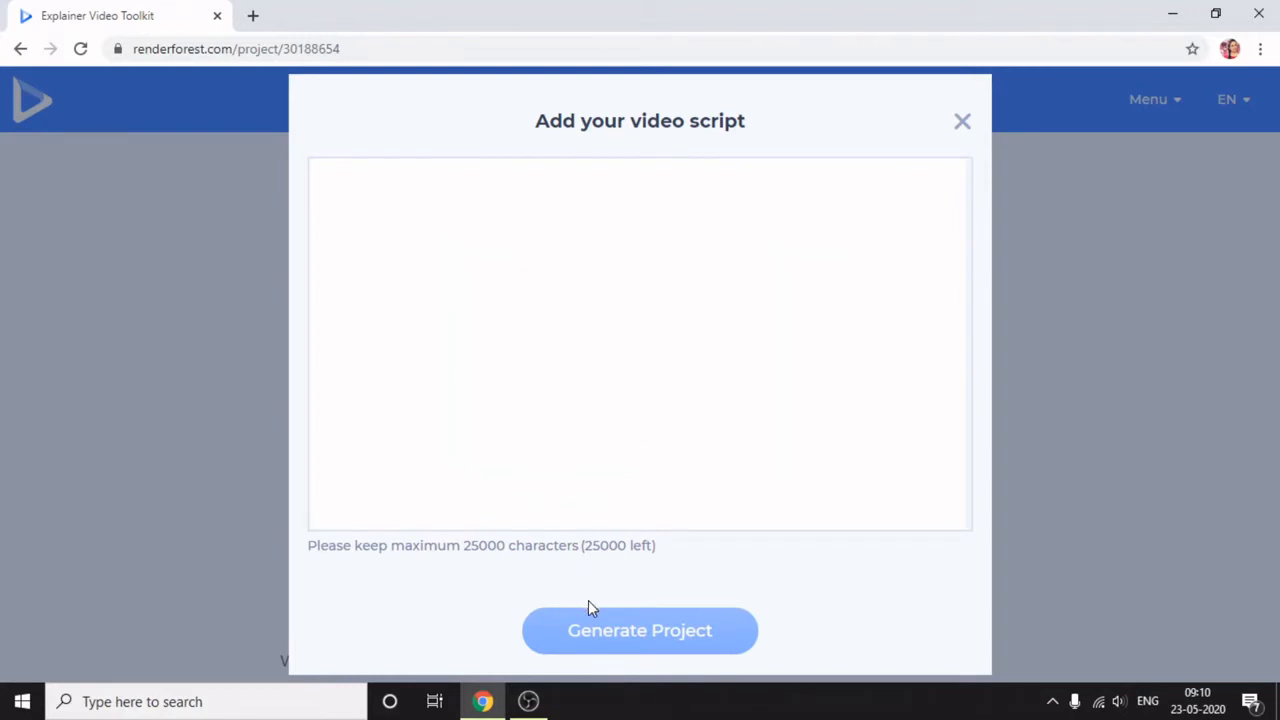
left_click(437, 250)
type("Hii ")
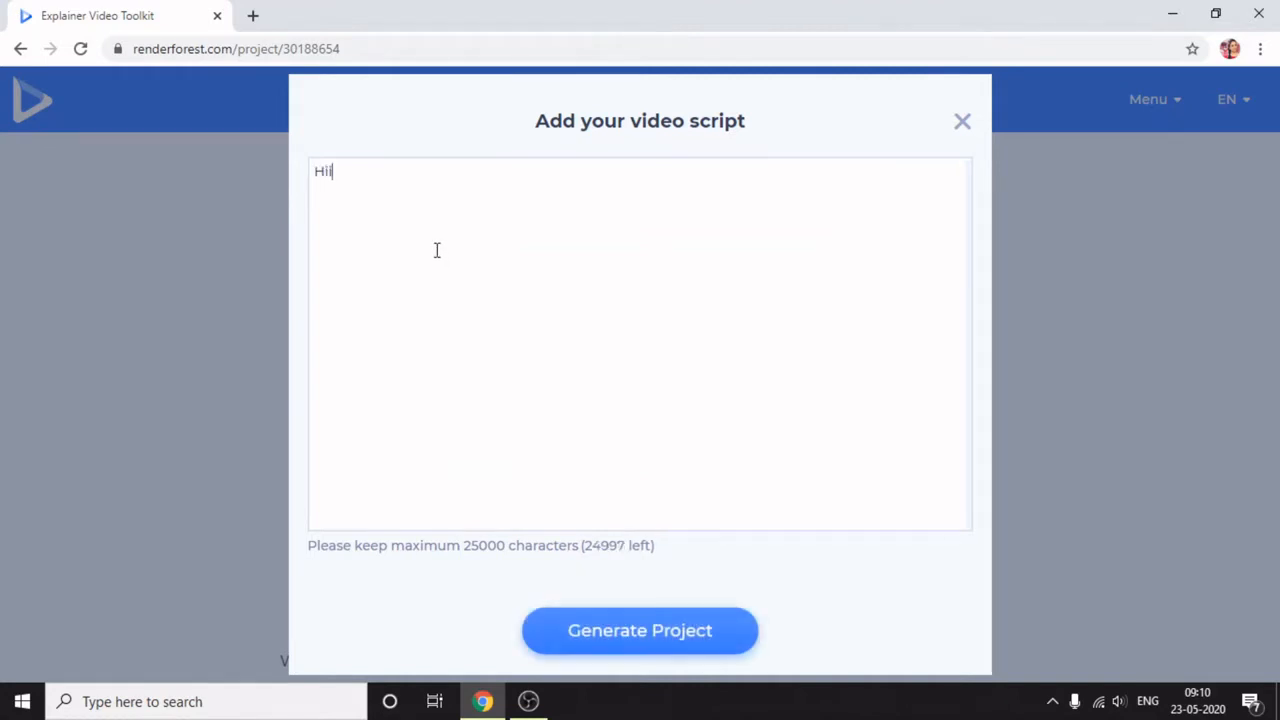
type("Hello,")
key("Return")
- Add "Welcome you all to this video tutorial!" as the second line of the script
type("Welco")
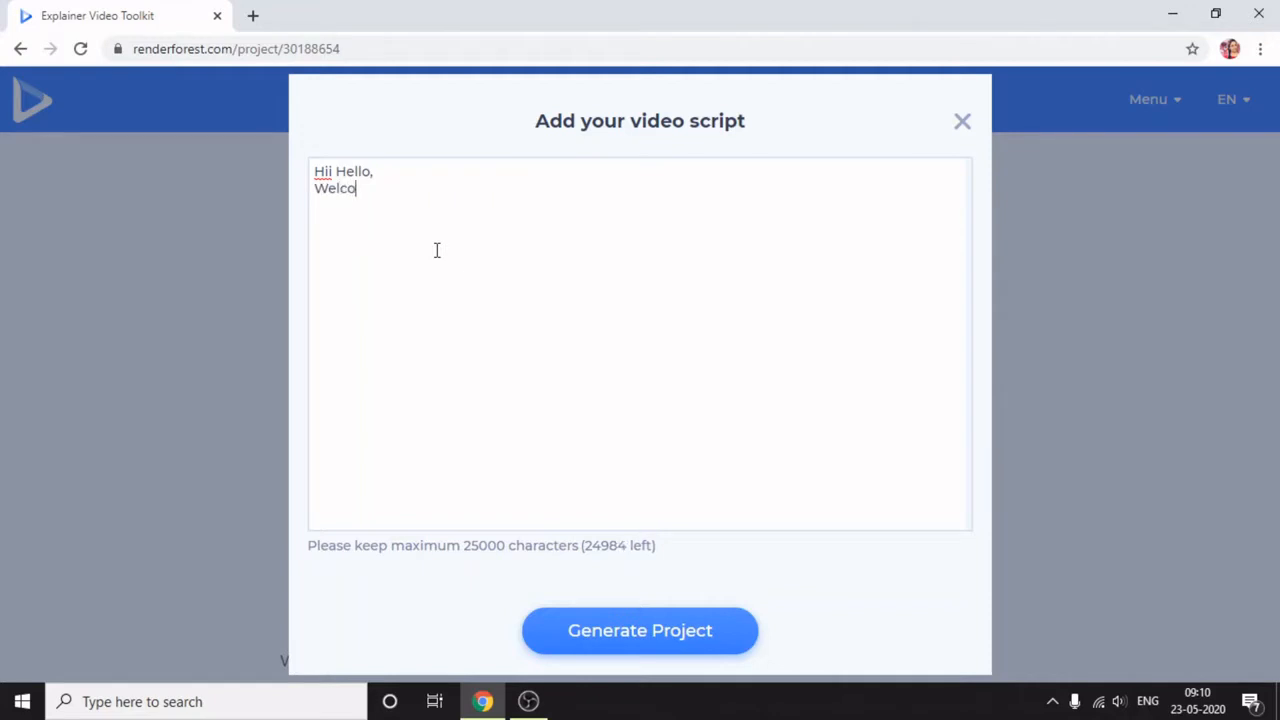
type("me you a")
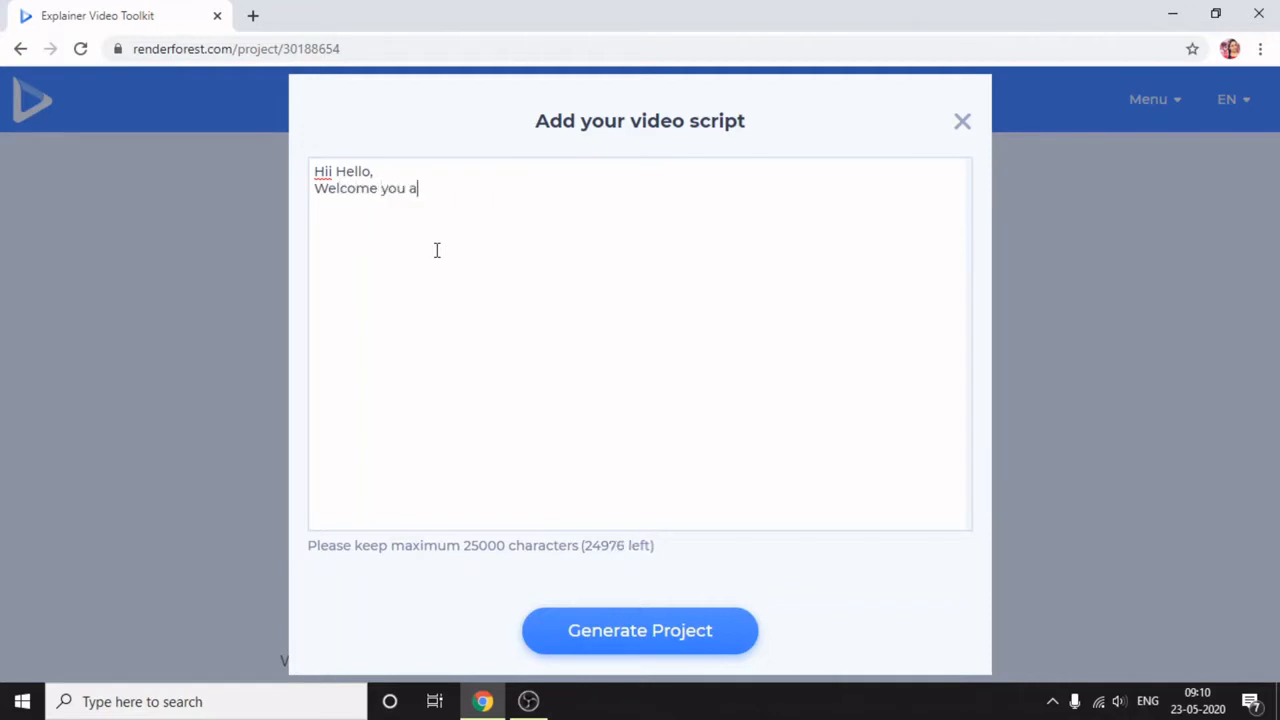
type("ll to this v")
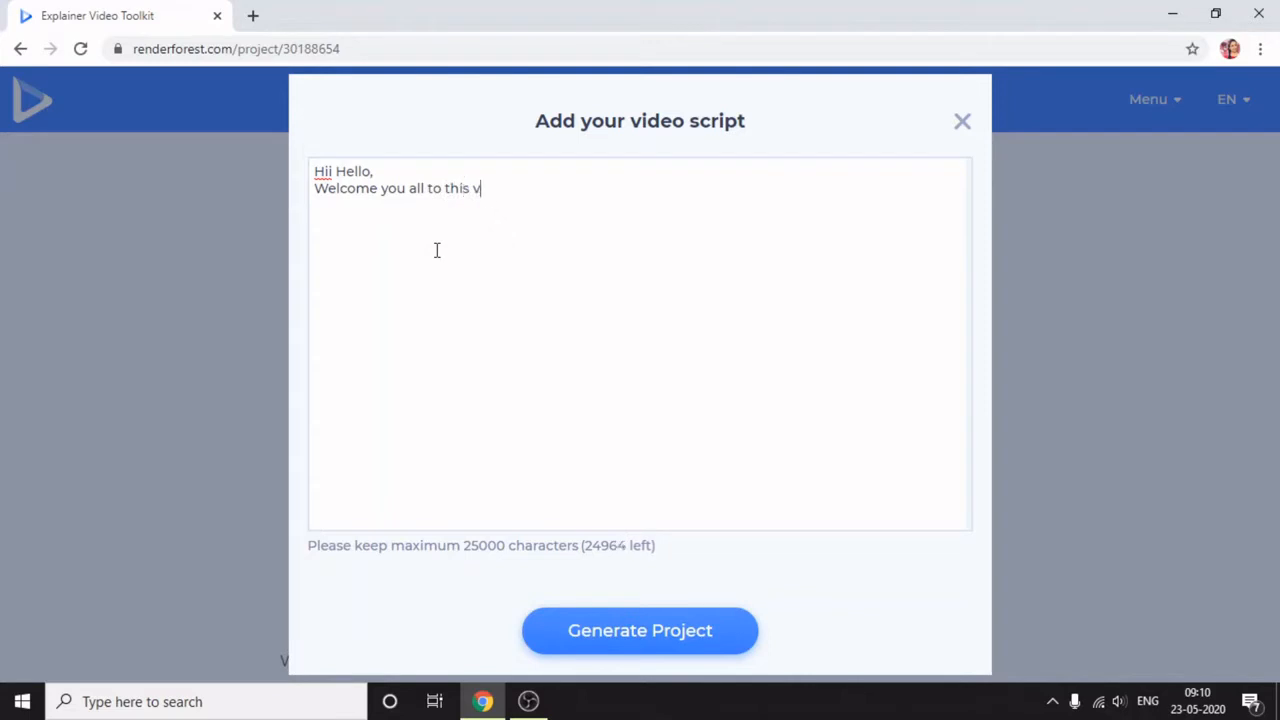
type("ideo tutori")
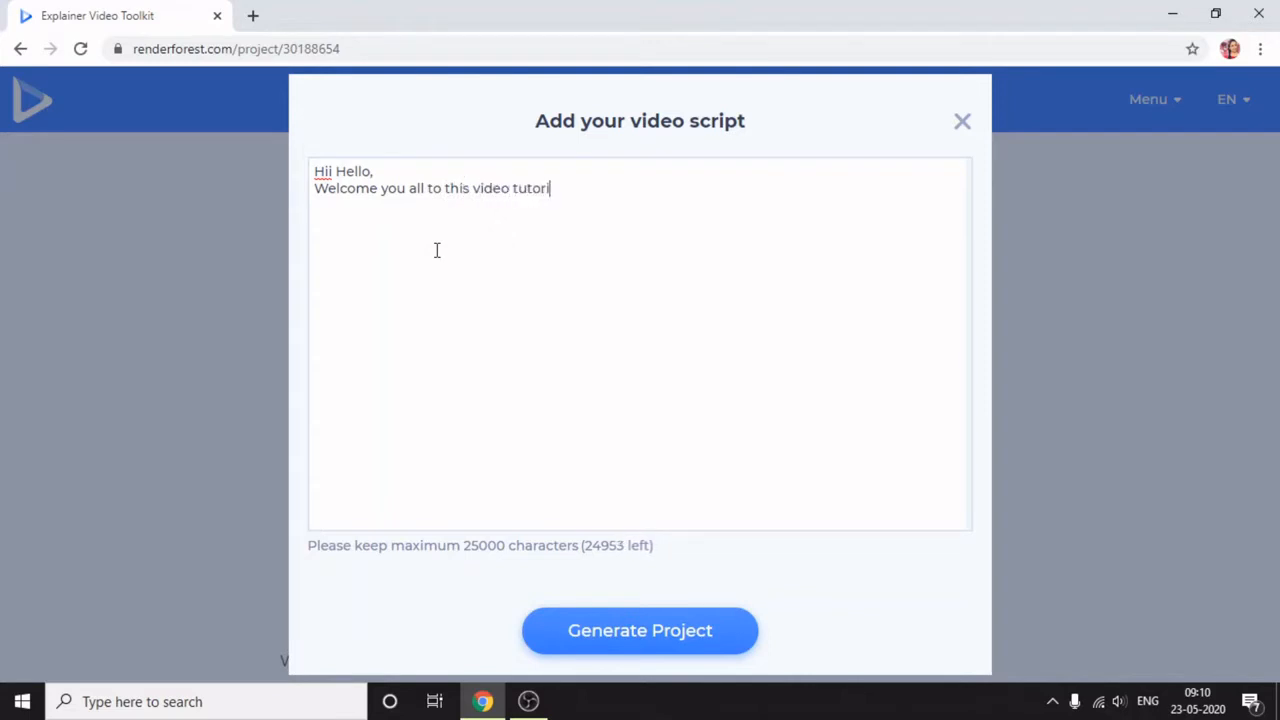
type("al!")
key("Return")
- Add "Today we are going to discuss about gardening ideas" as the third script line
type("Today ")
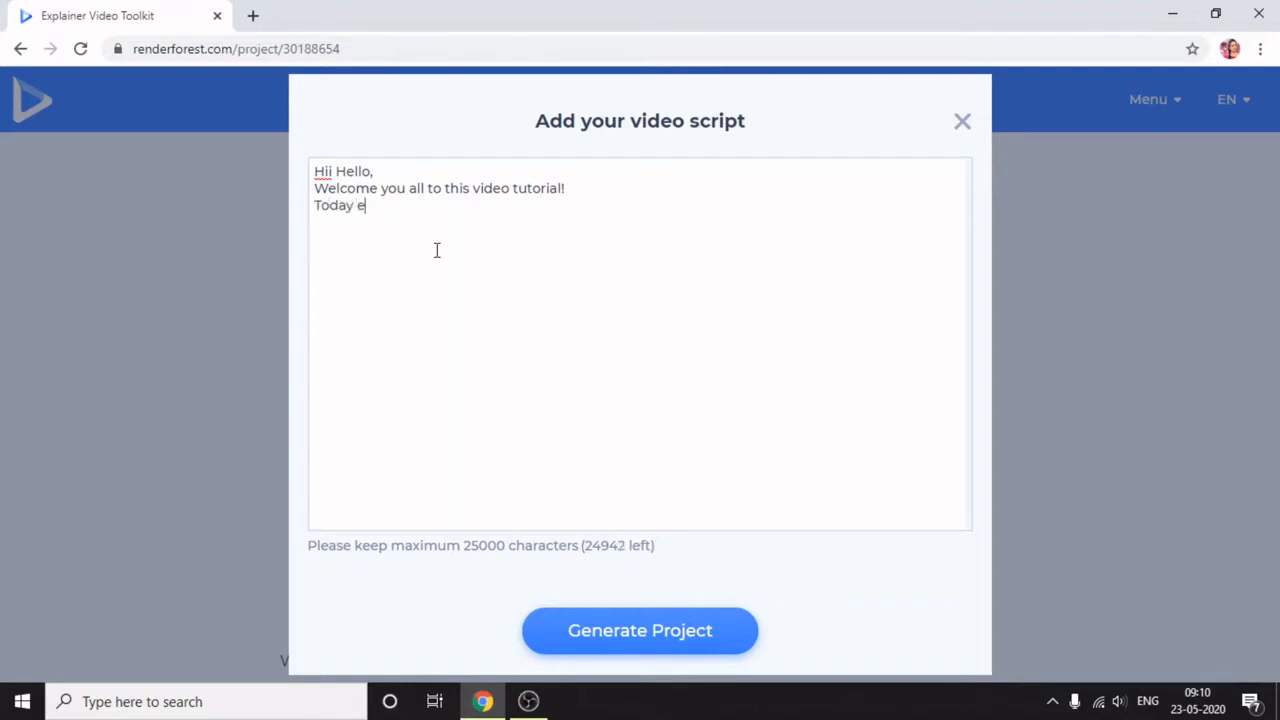
type("we are goi")
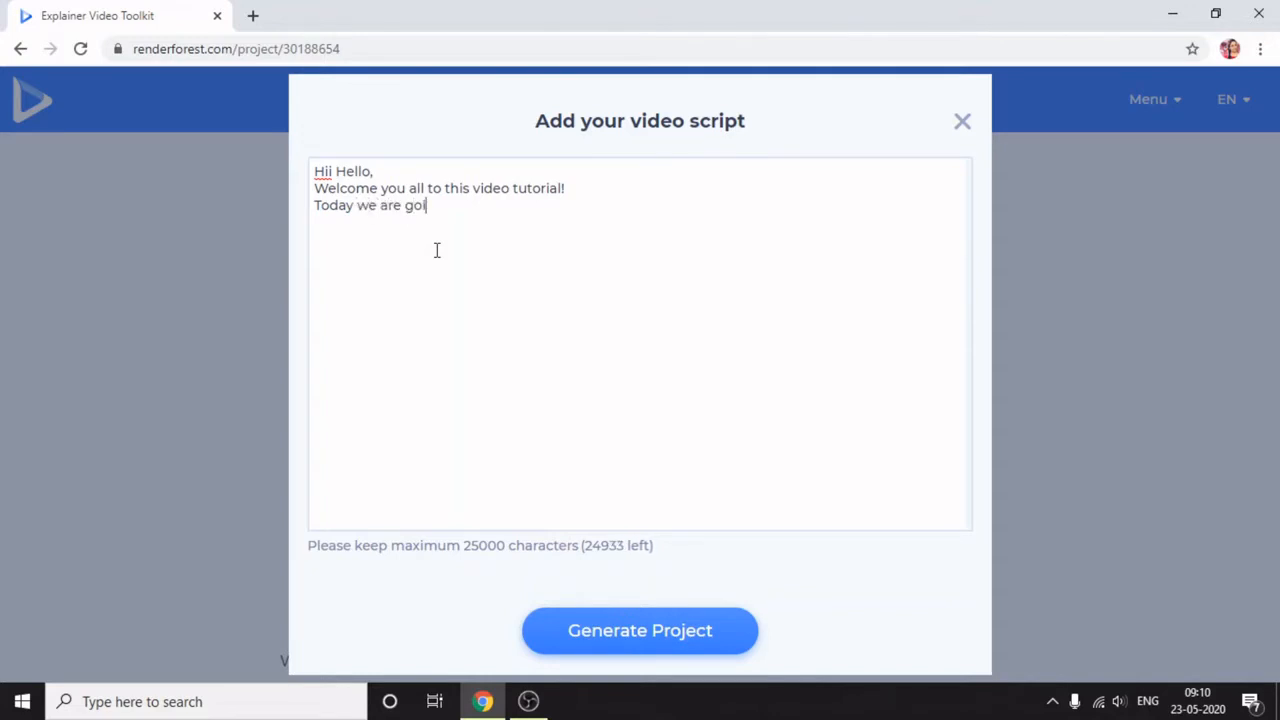
type("ng to discuss about")
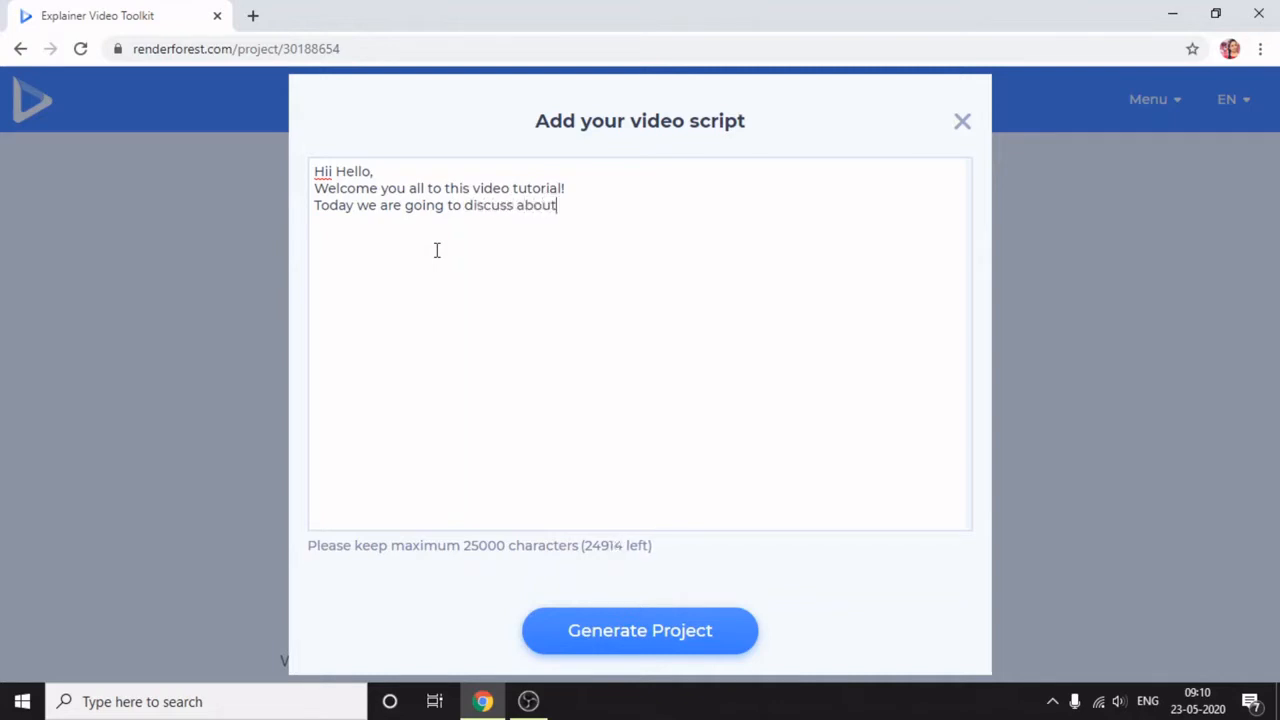
type(" garden")
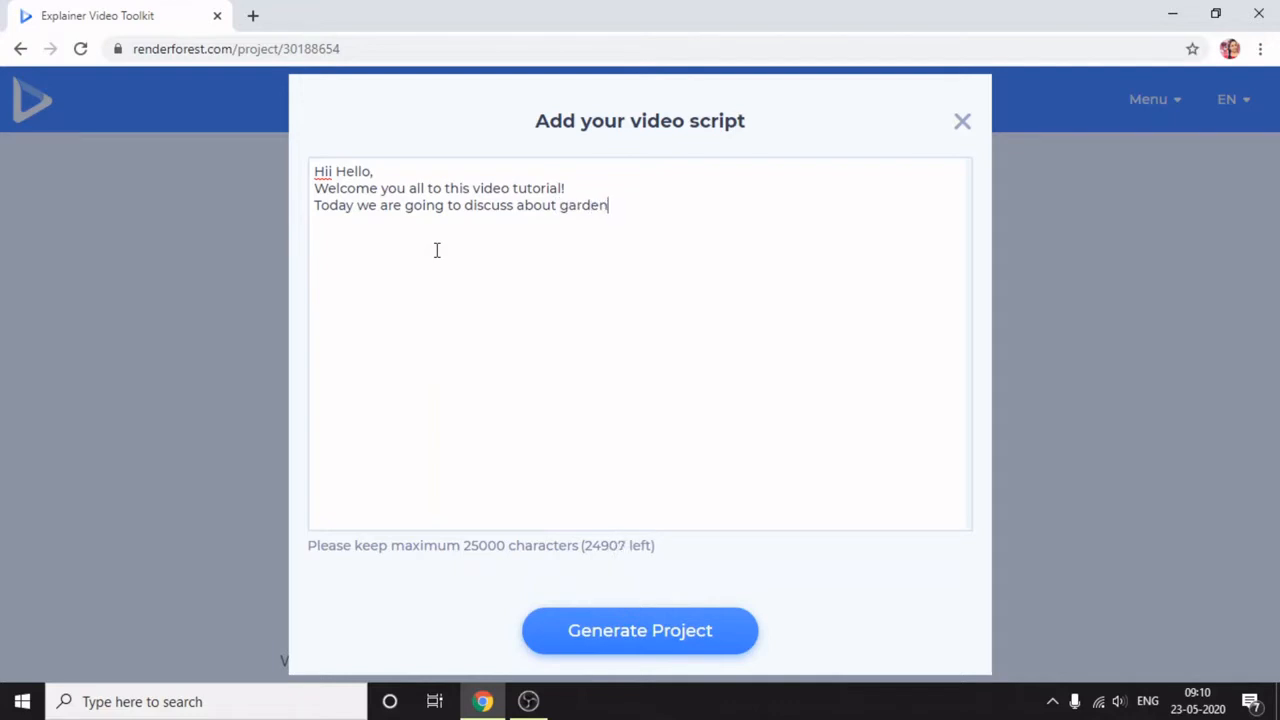
type("ing ideas")
key("Return")
- Add the fourth script line "As we all know, gardening improves the quality of our life and gives quick relaxation"
type("As w")
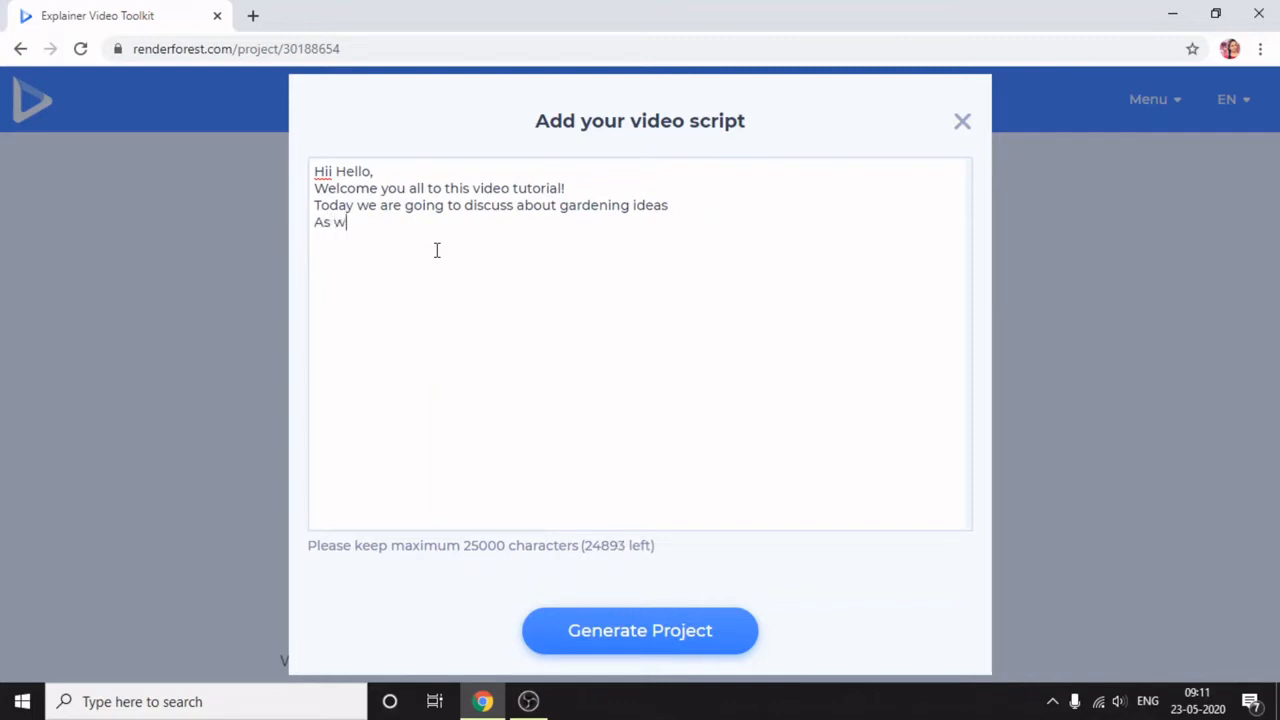
type("e all know, gardening")
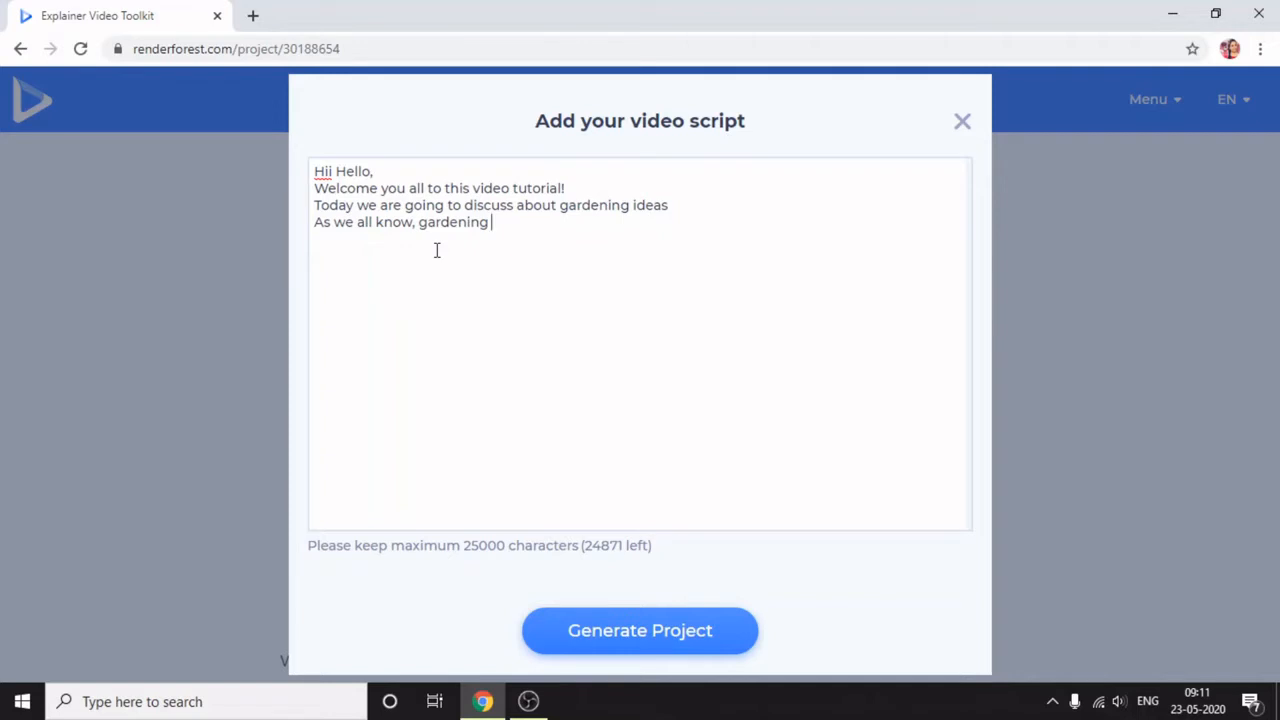
type(" improves ")
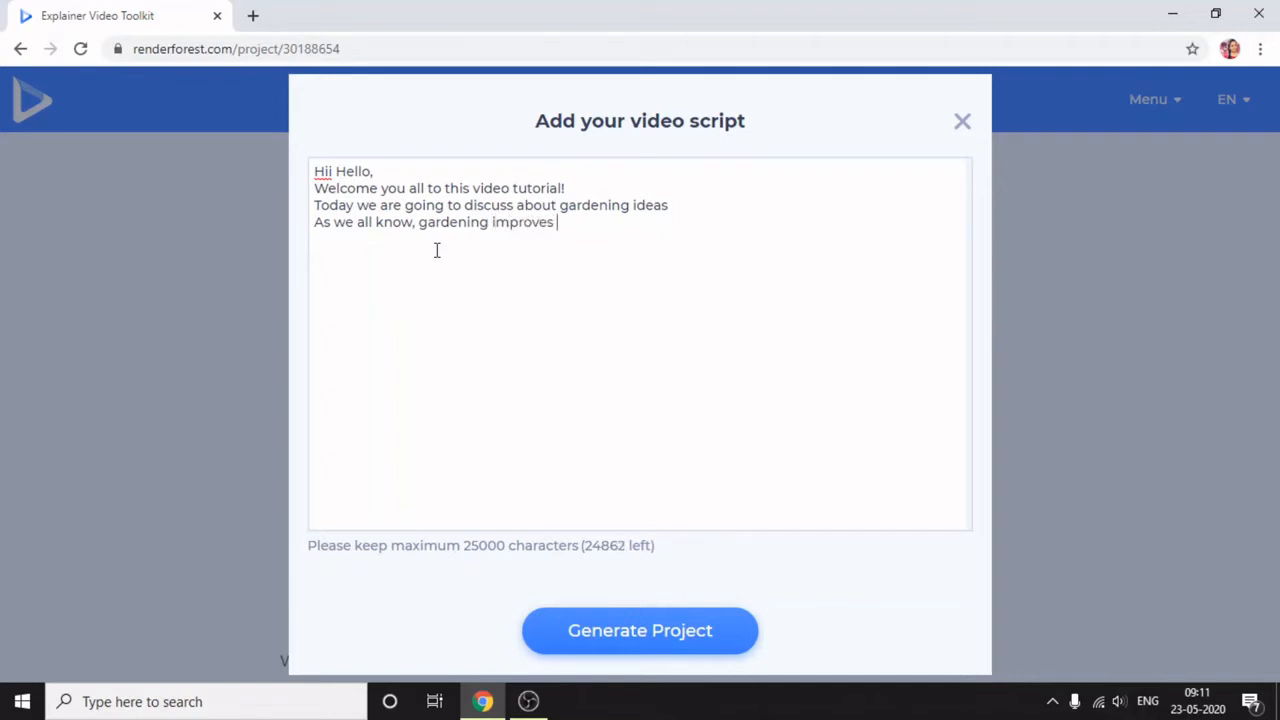
type("the quali")
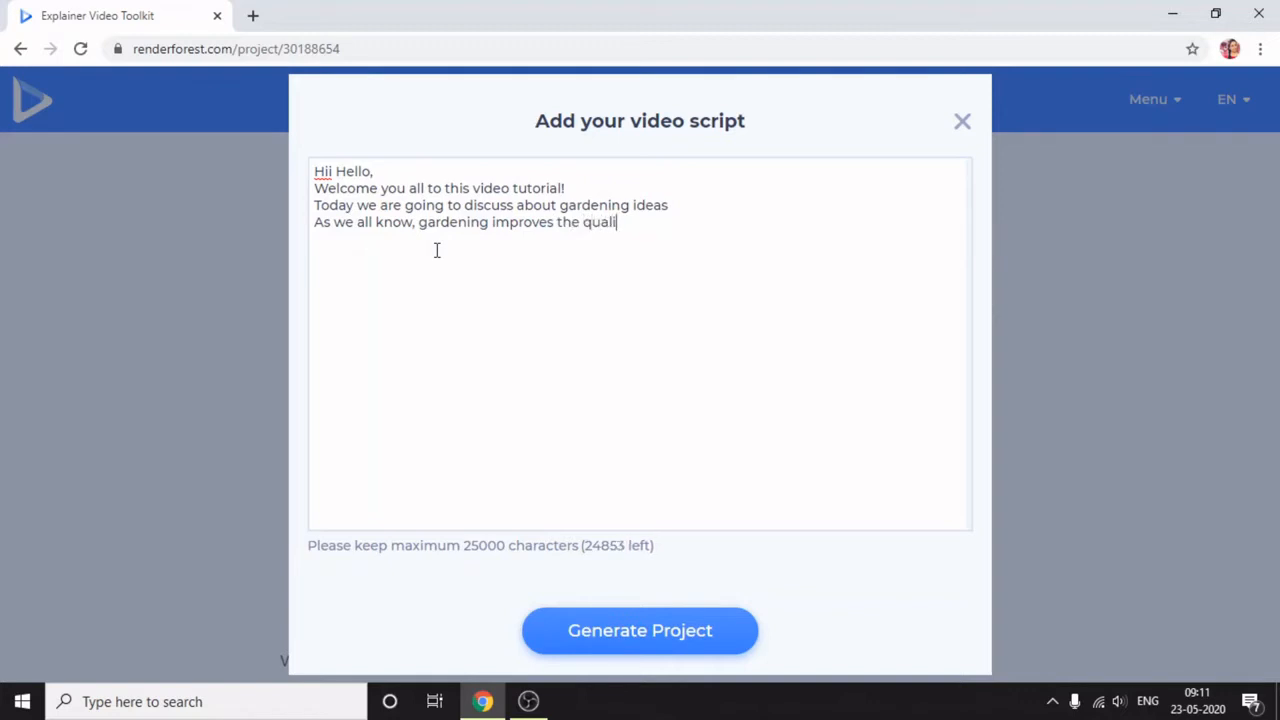
type("ty of our life")
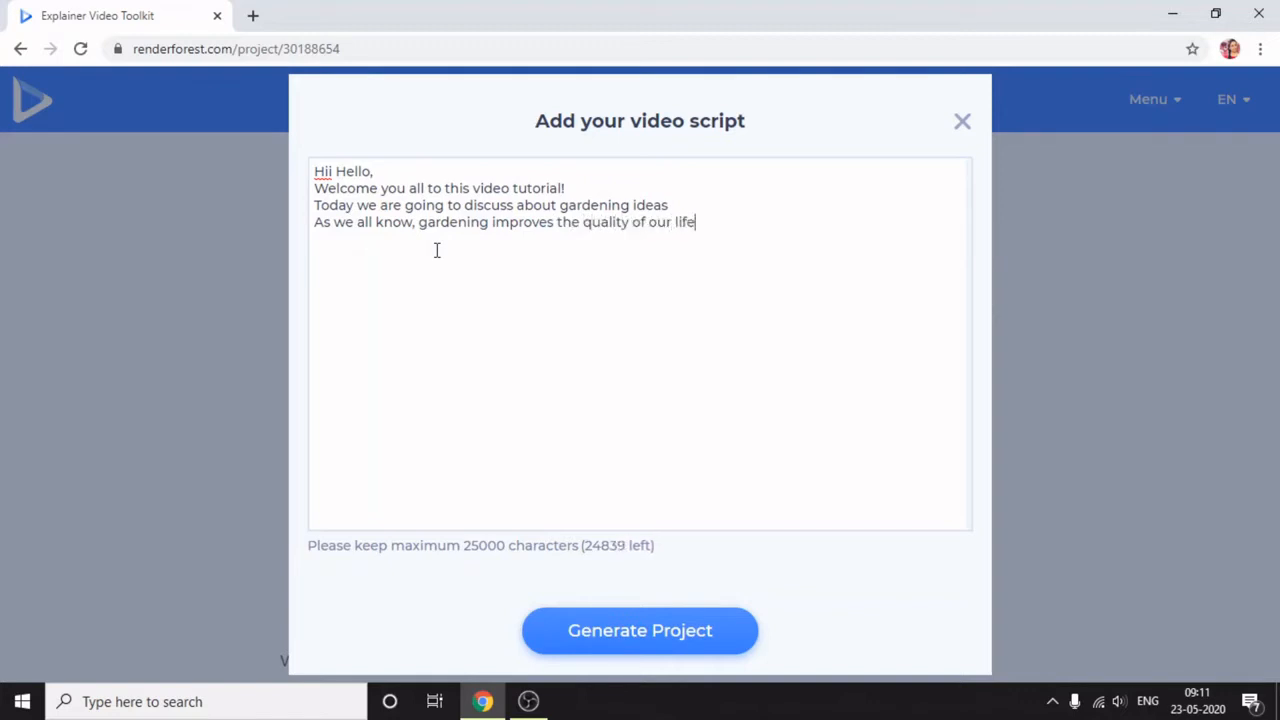
type(" and gives quick")
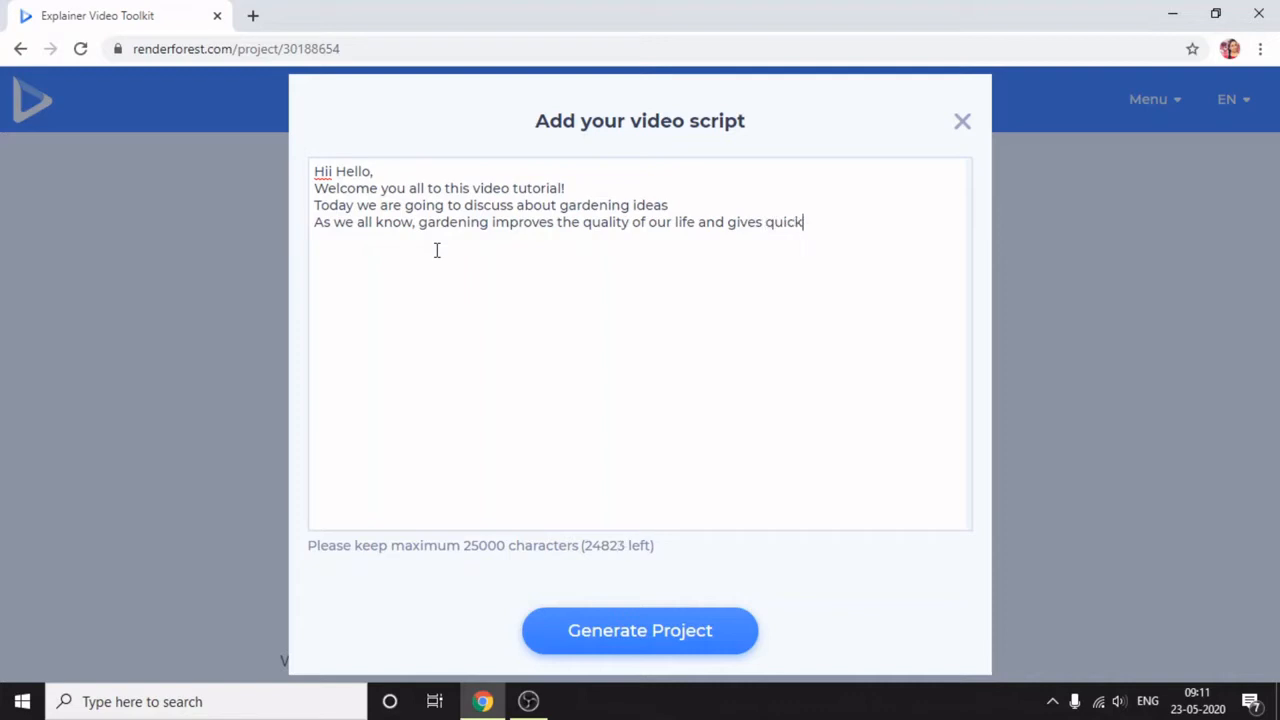
type(" relaxat")
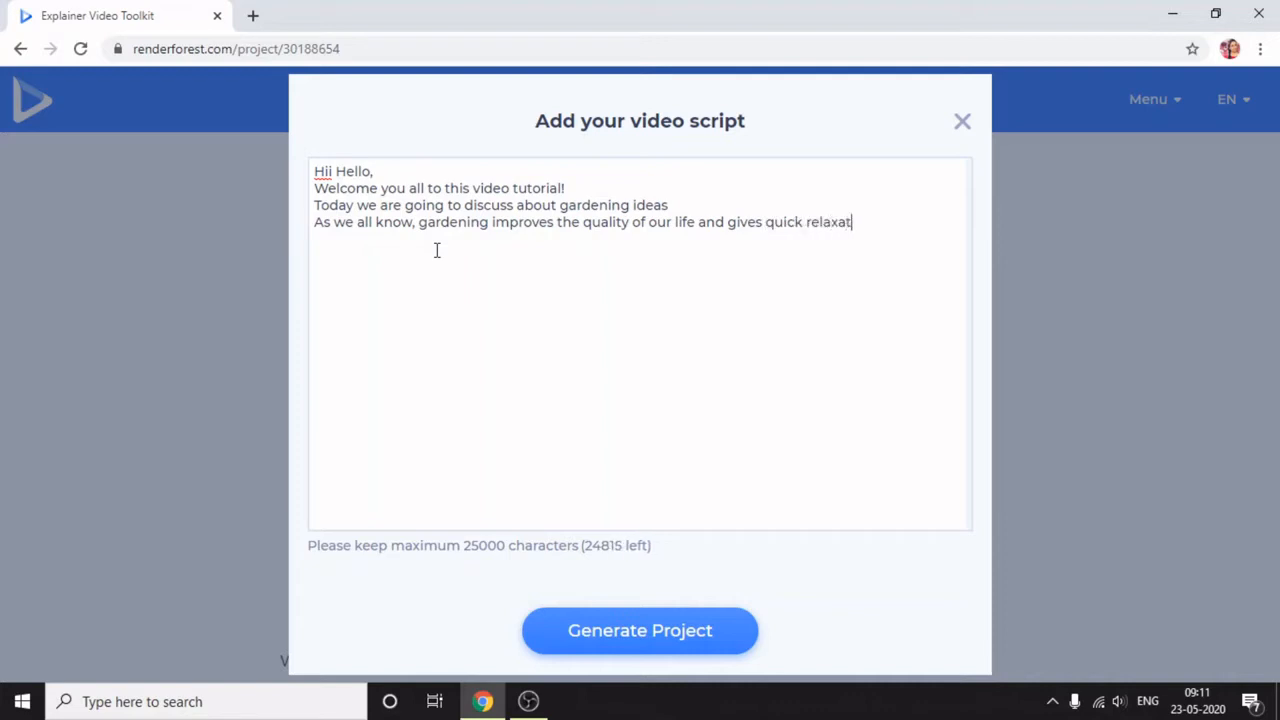
type("ion")
- Add the fifth script line "There are many types of gardening, indoor and outdoor"
type("There")
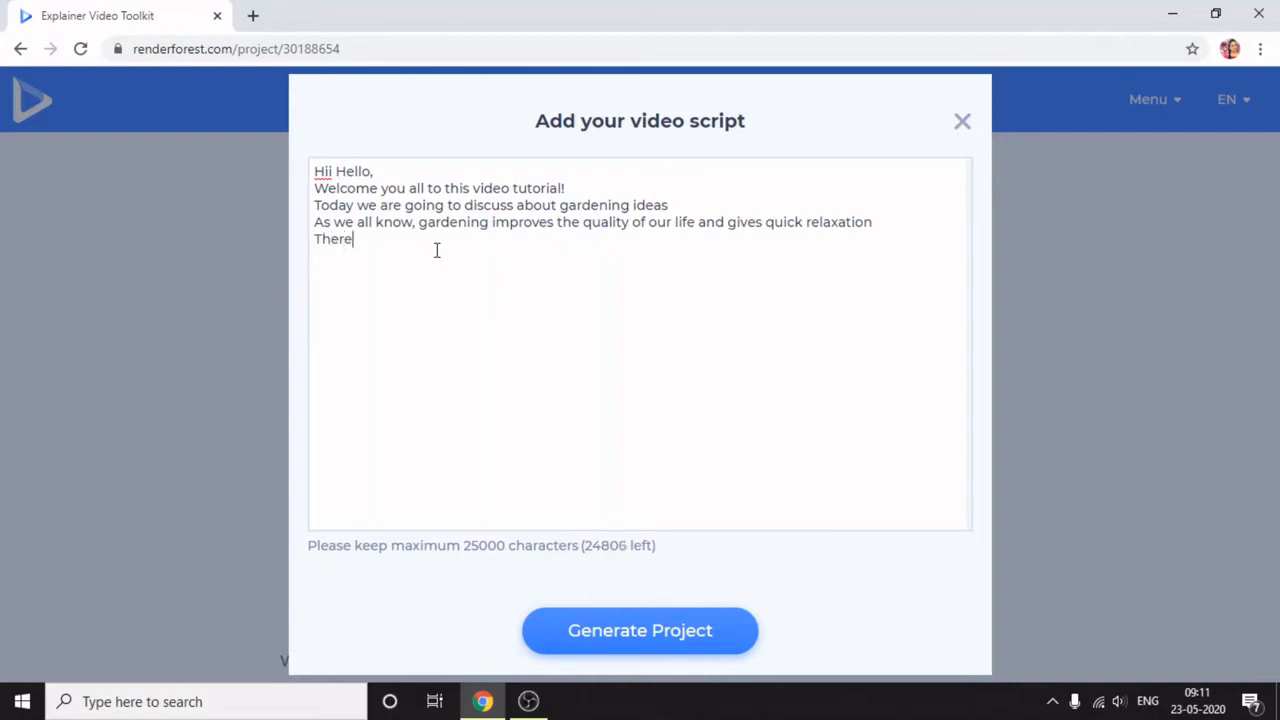
type(" are many types of in")
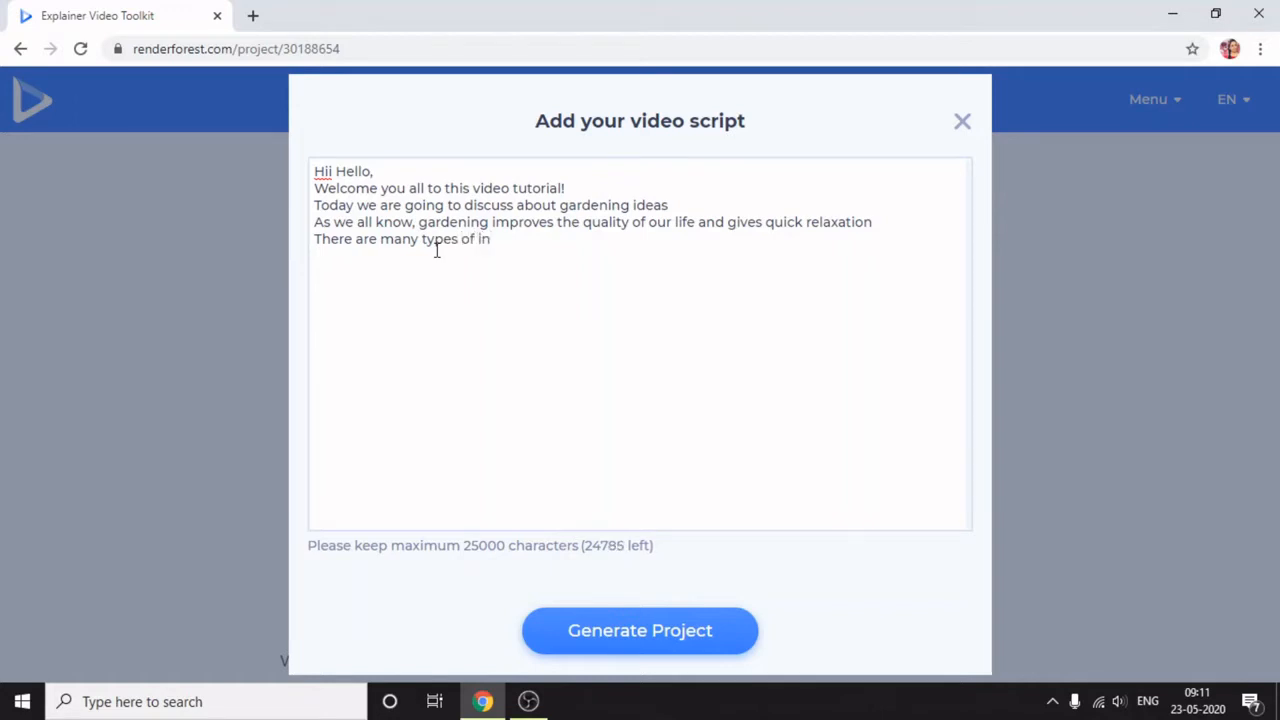
key("BackSpace")
key("BackSpace")
type("gardening, indoor ")
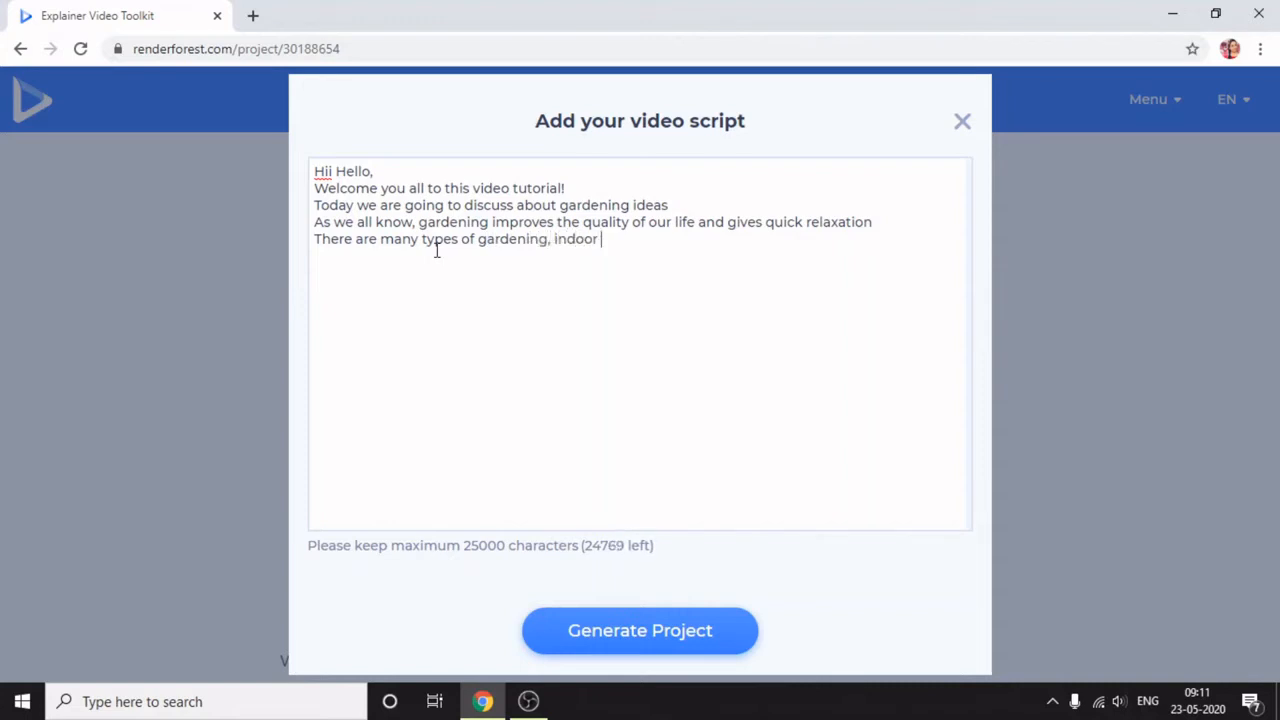
type("and outdoor ")
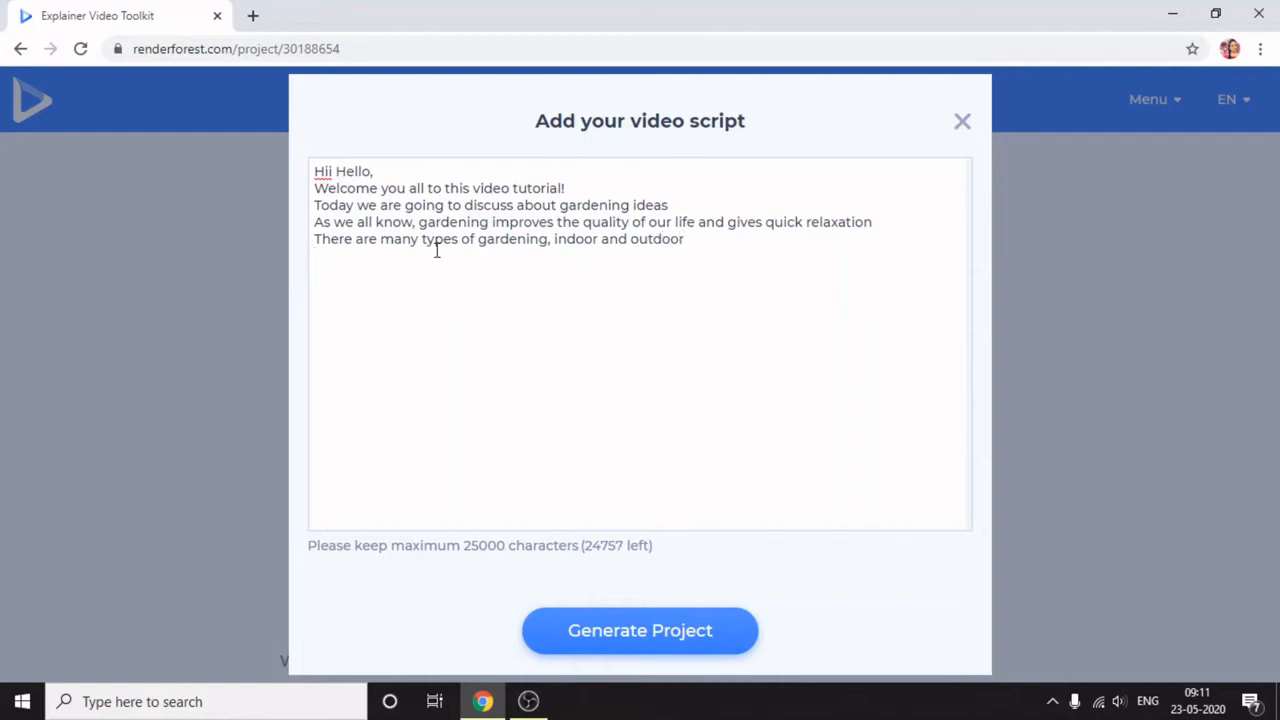
type("Indoor gardeni")
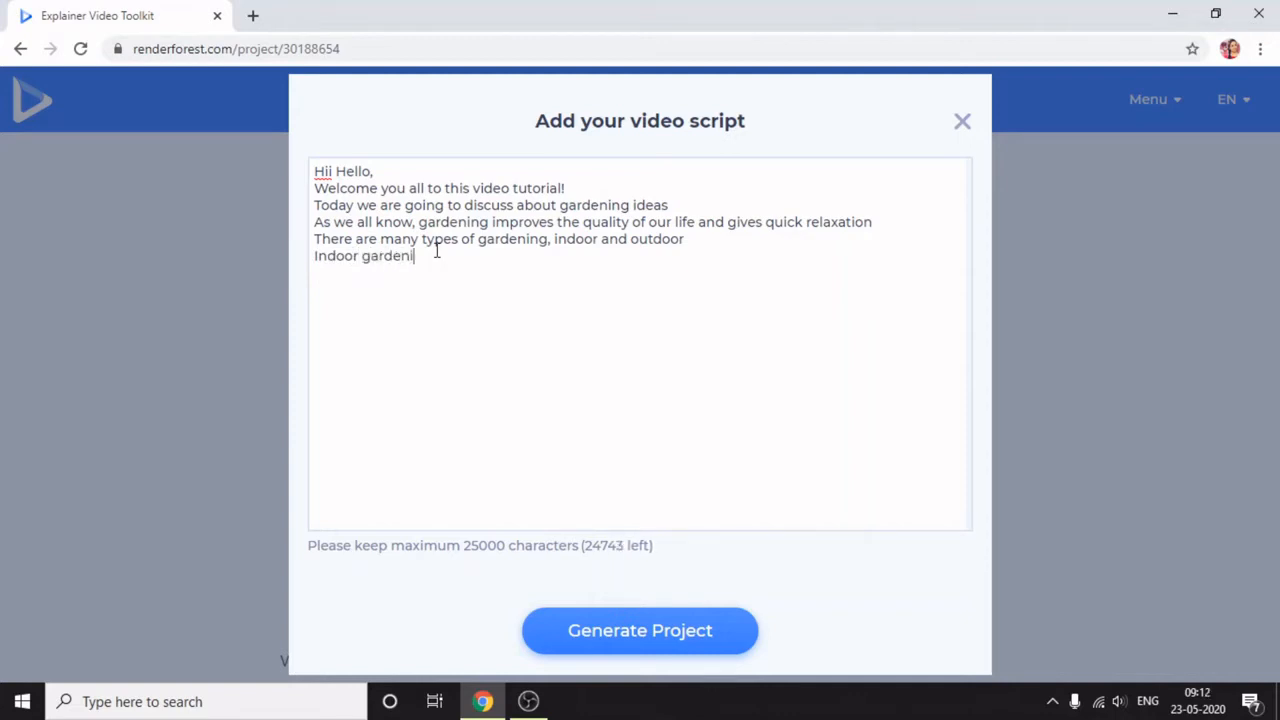
type("ng is simple and easy wa")
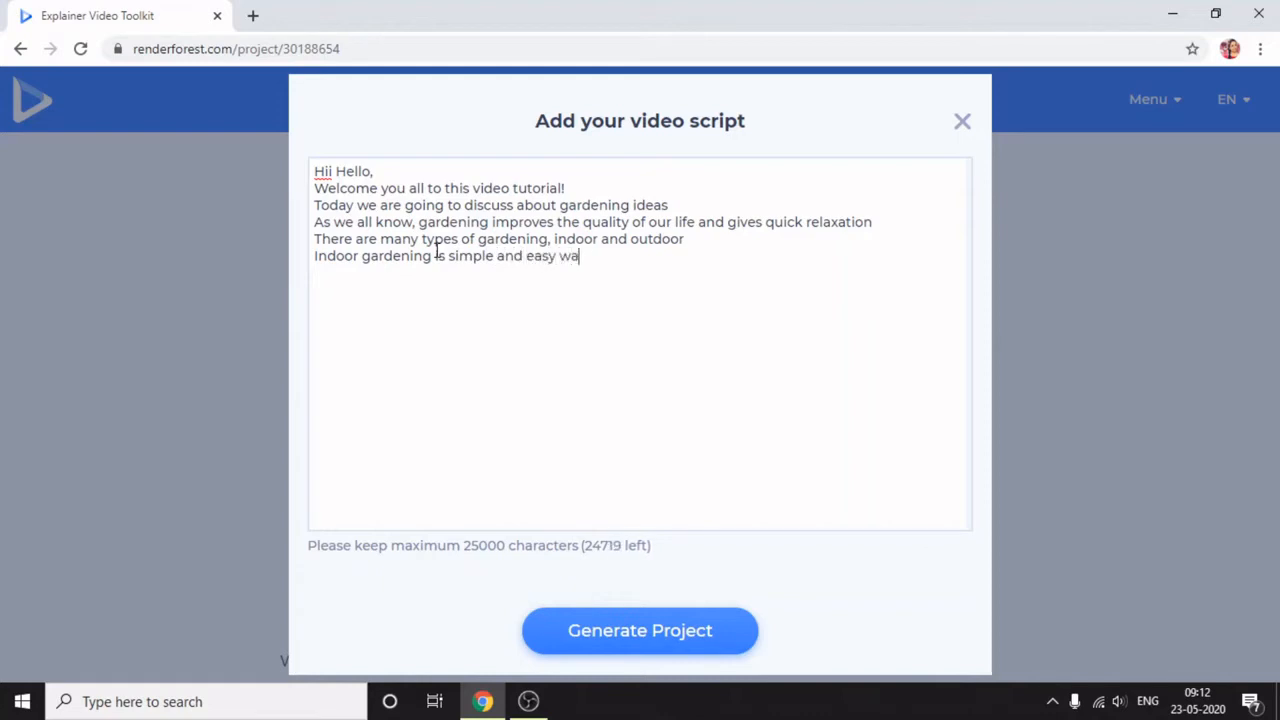
type("y of restori")
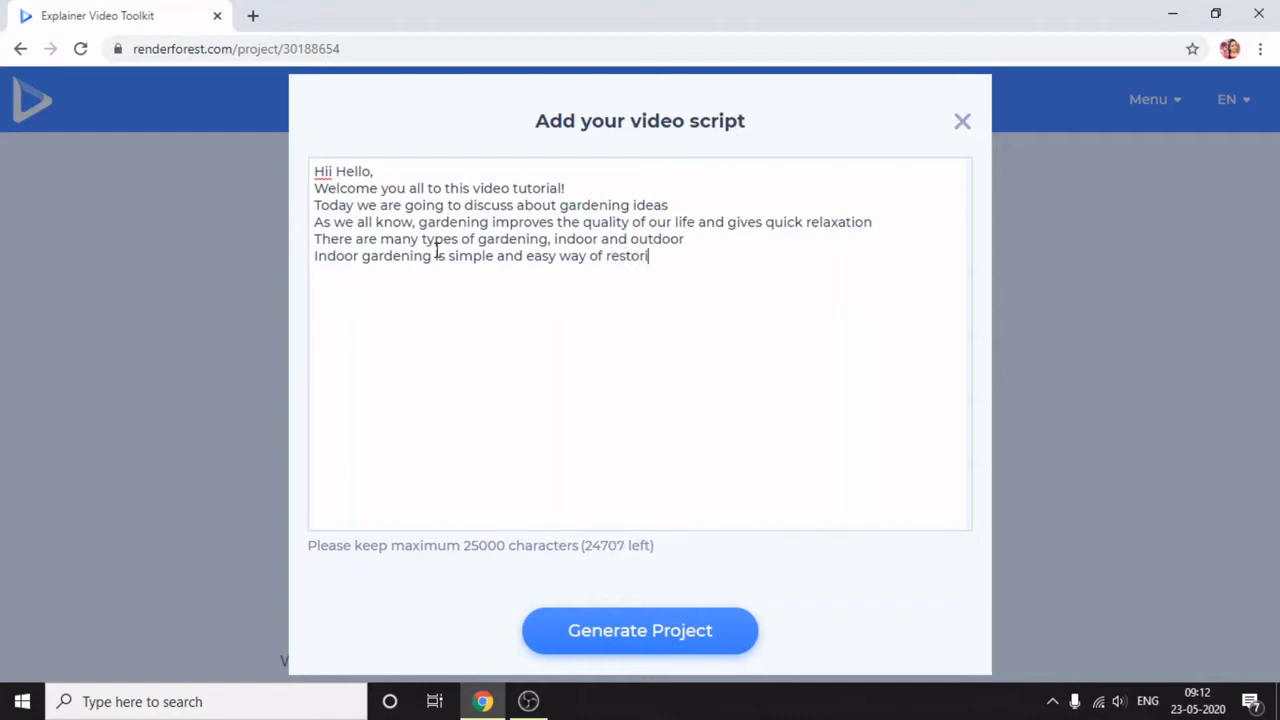
type("ng beaut")
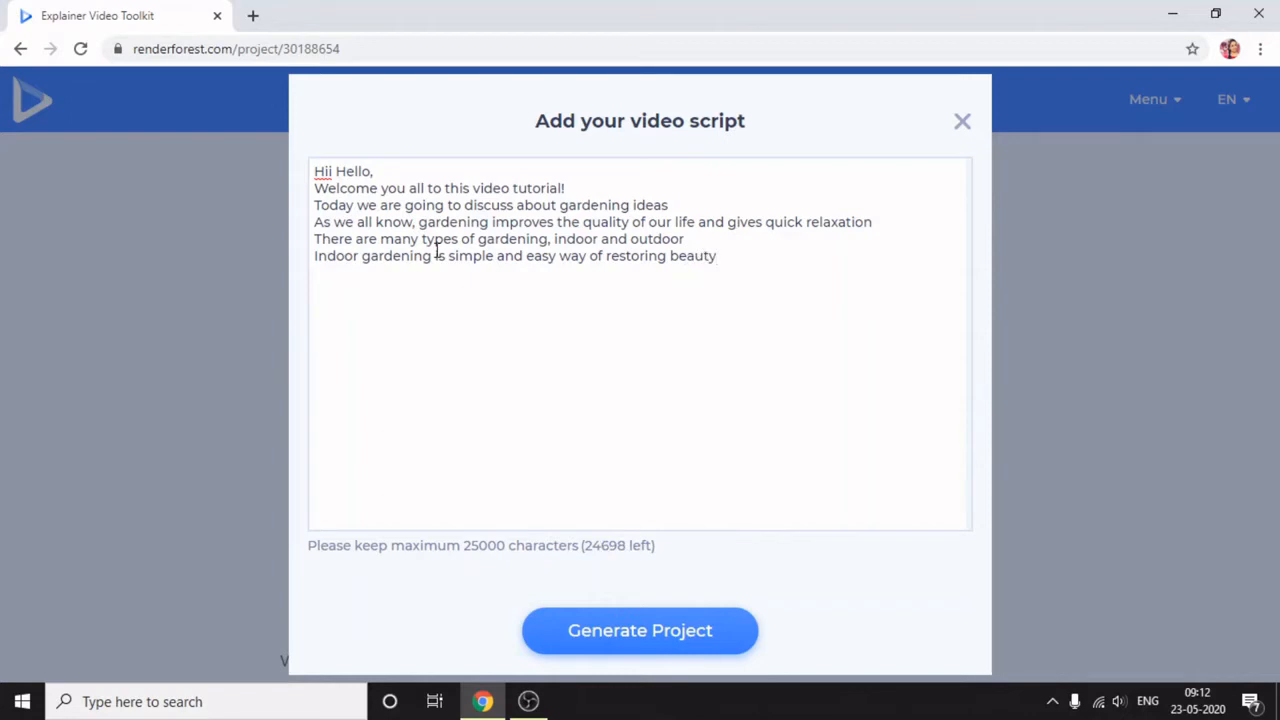
type("y of nature at you")
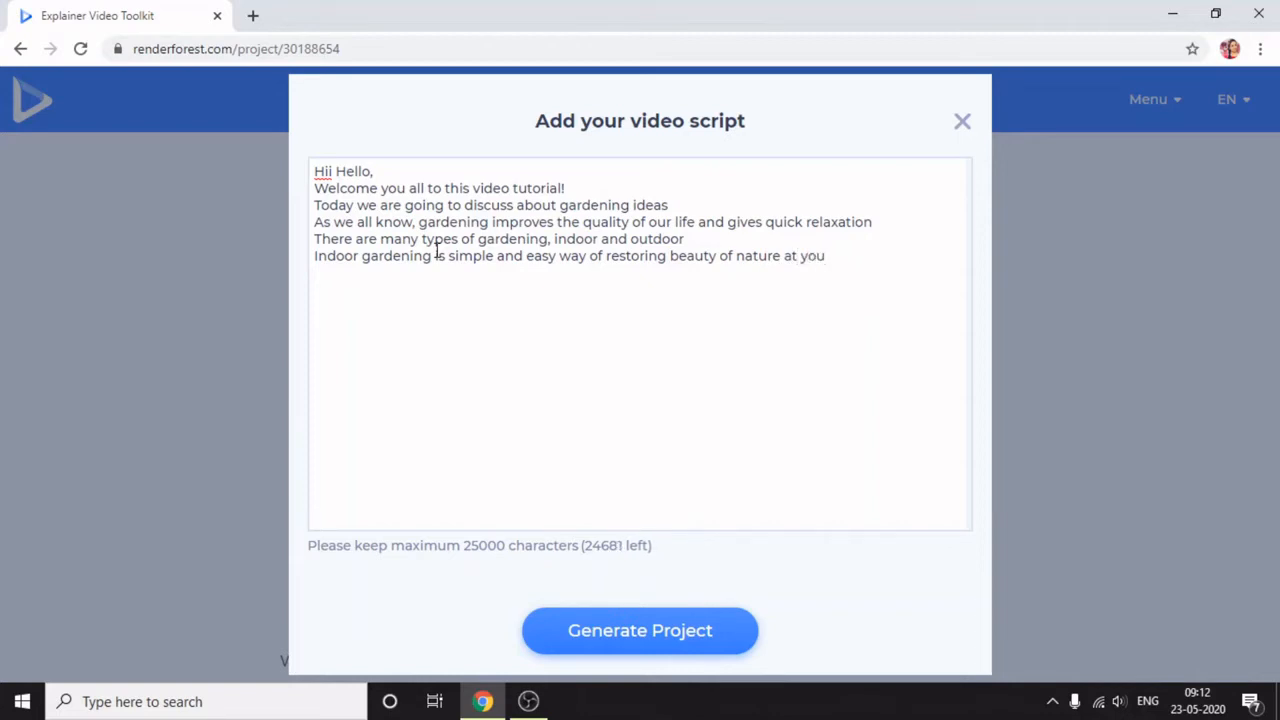
type("r home")
- Add the sixth script line "Indoor gardening is simple and easy way of restoring beauty of nature at your home"
key("Return")
- End the script with the line "Thank you!" and generate the video project's scenes from it
type("Thank ")
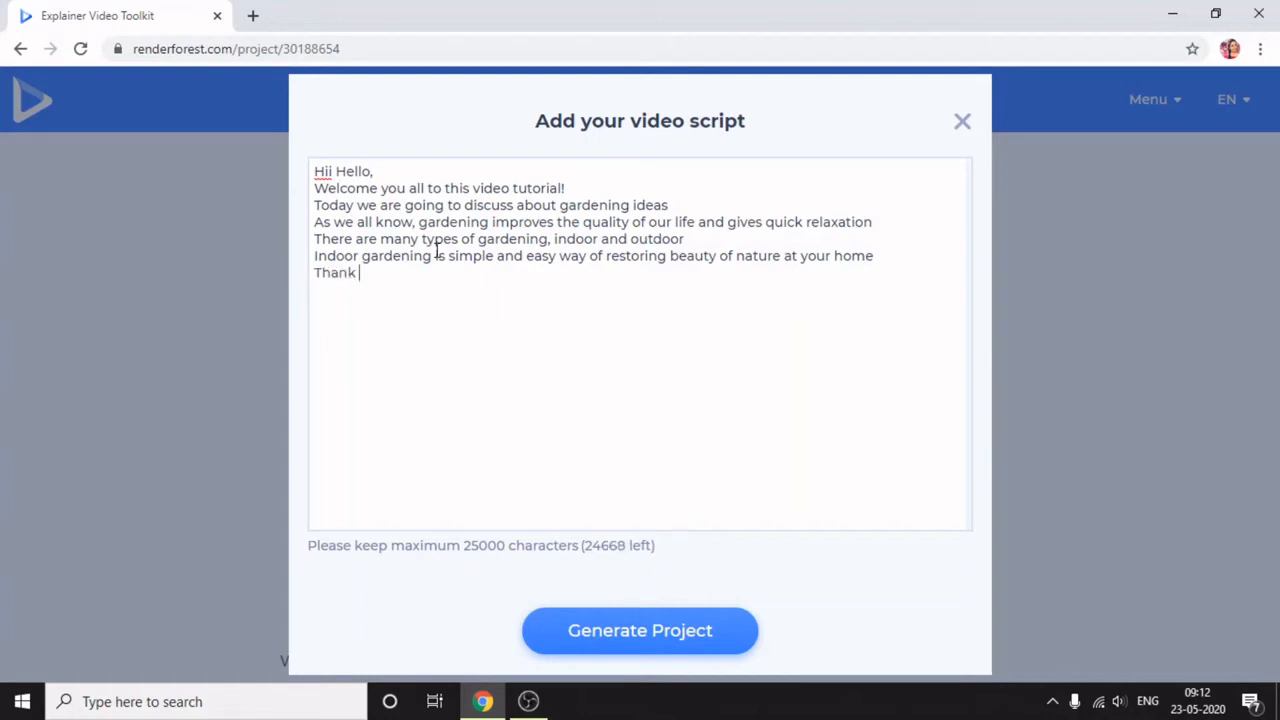
type("you!")
left_click(617, 634)
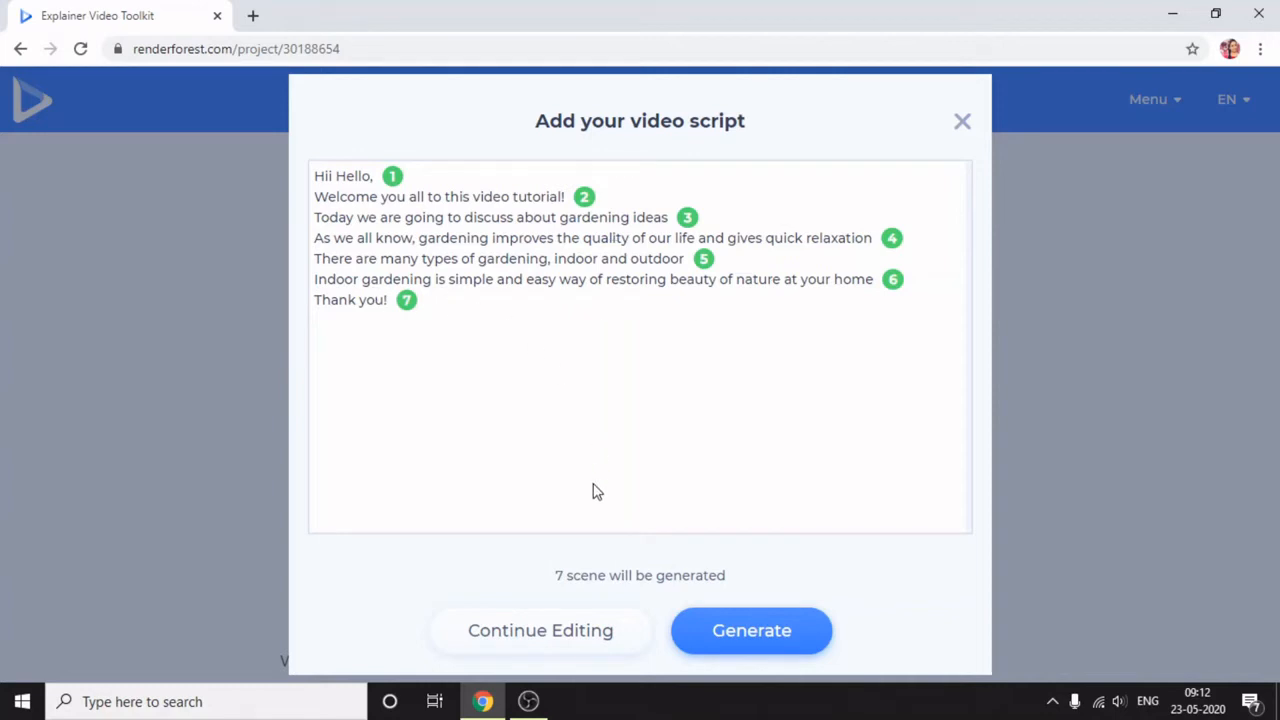
left_click(752, 631)
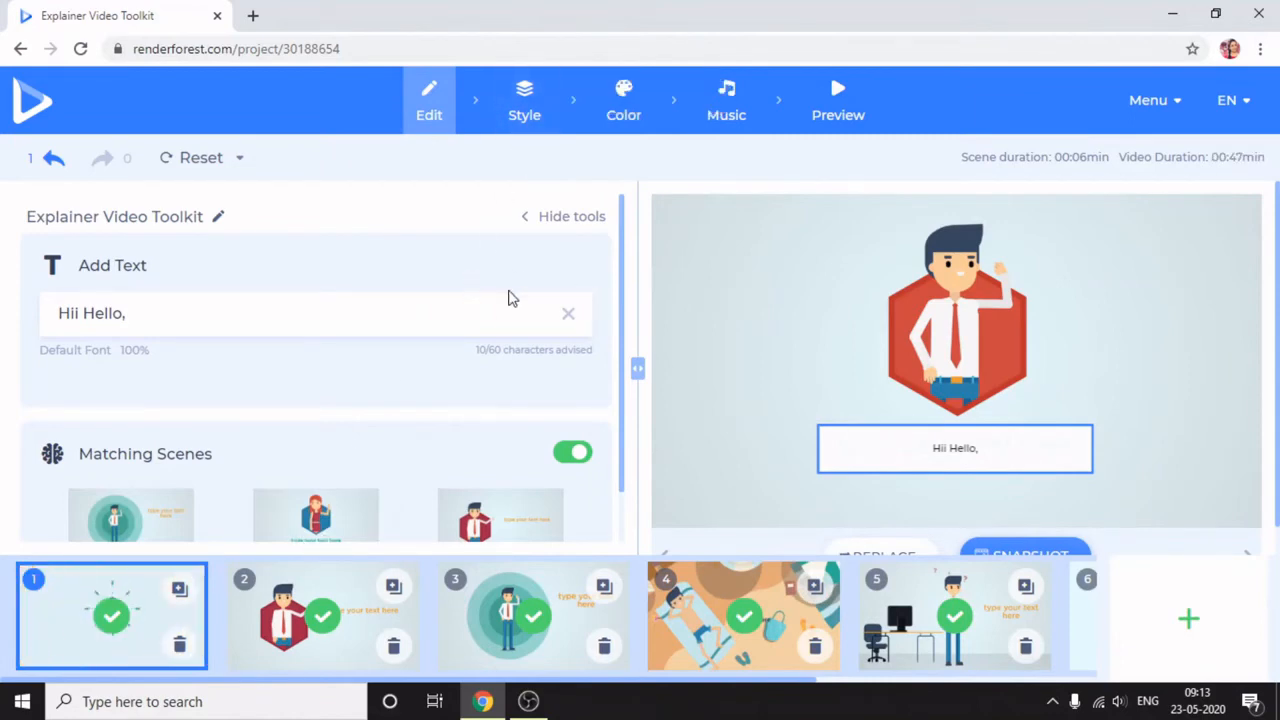
left_click_drag(624, 432, 631, 500)
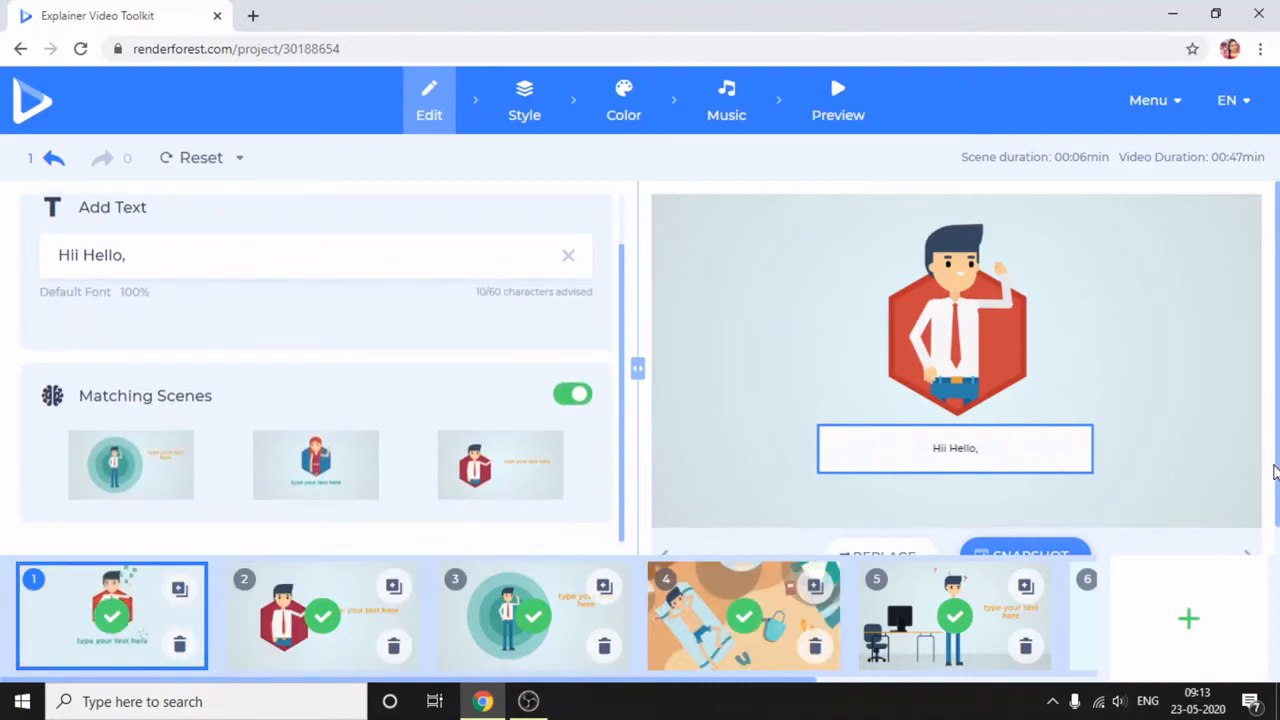
left_click_drag(1277, 413, 1277, 447)
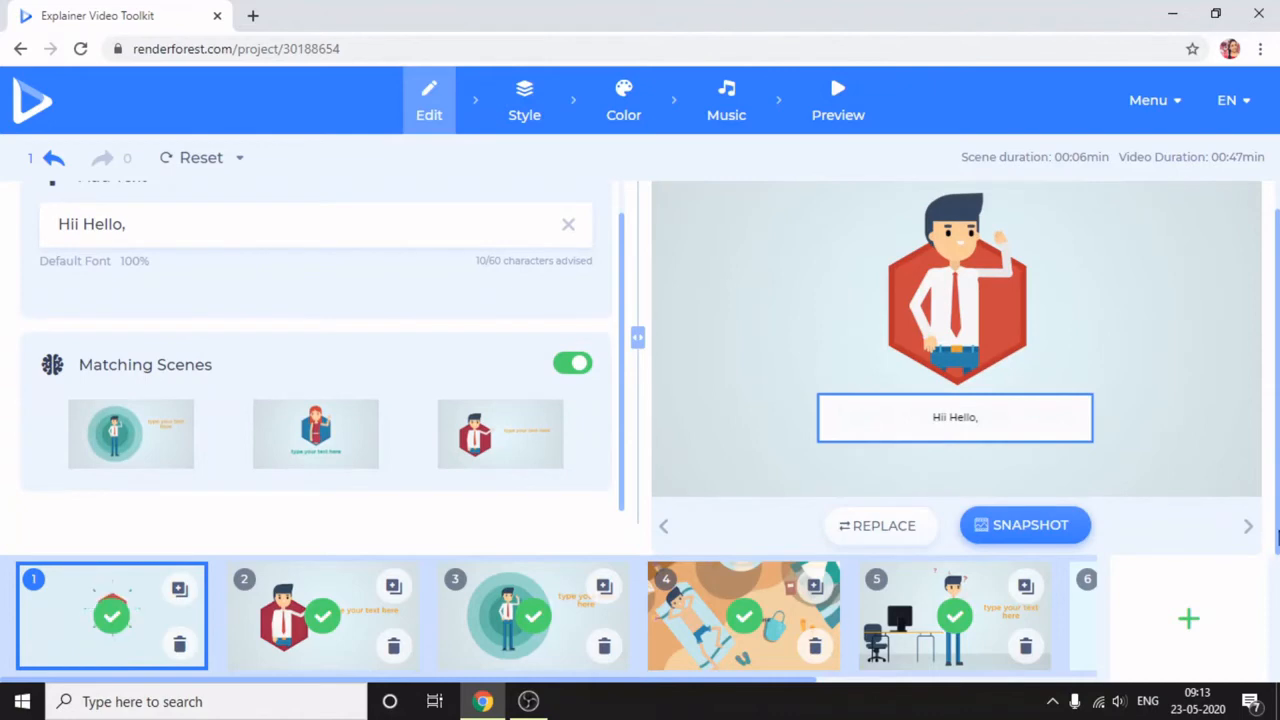
mouse_move(1278, 537)
left_mouse_down()
mouse_move(1278, 517)
mouse_move(1274, 563)
mouse_move(1274, 471)
mouse_move(1267, 535)
left_mouse_up()
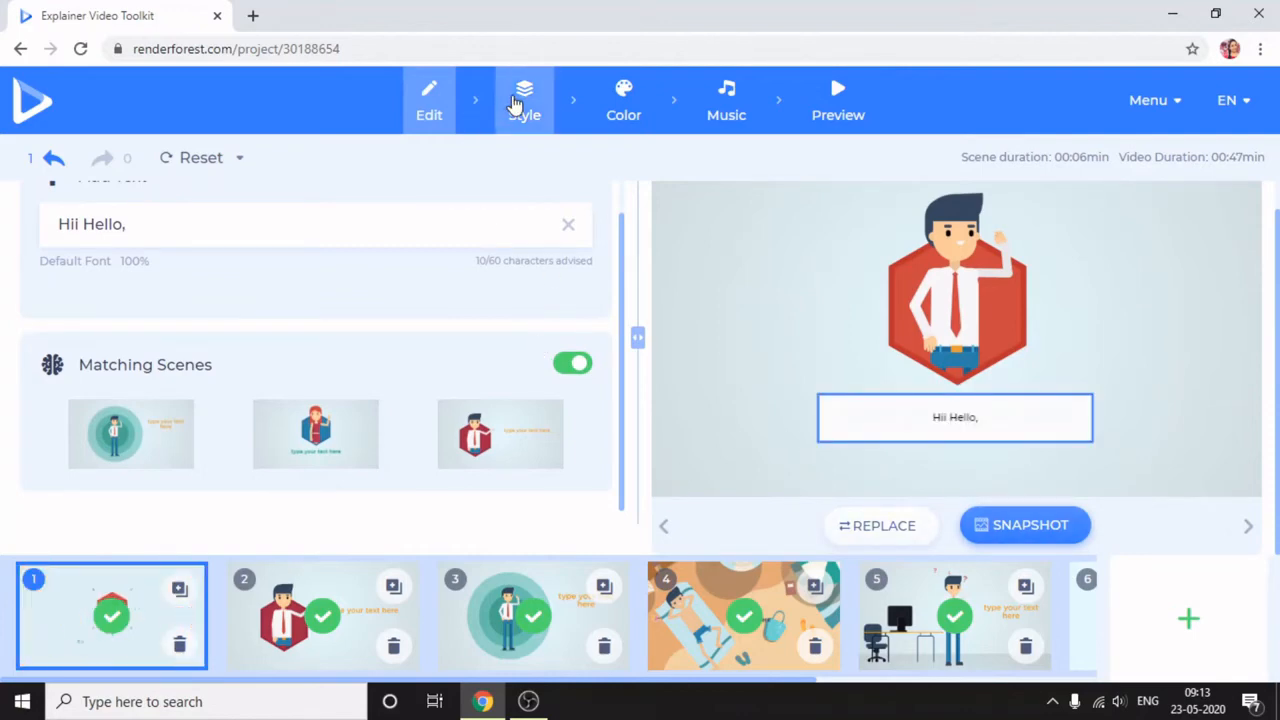
- Set the overall look of the animation to Texture Version
left_click(520, 104)
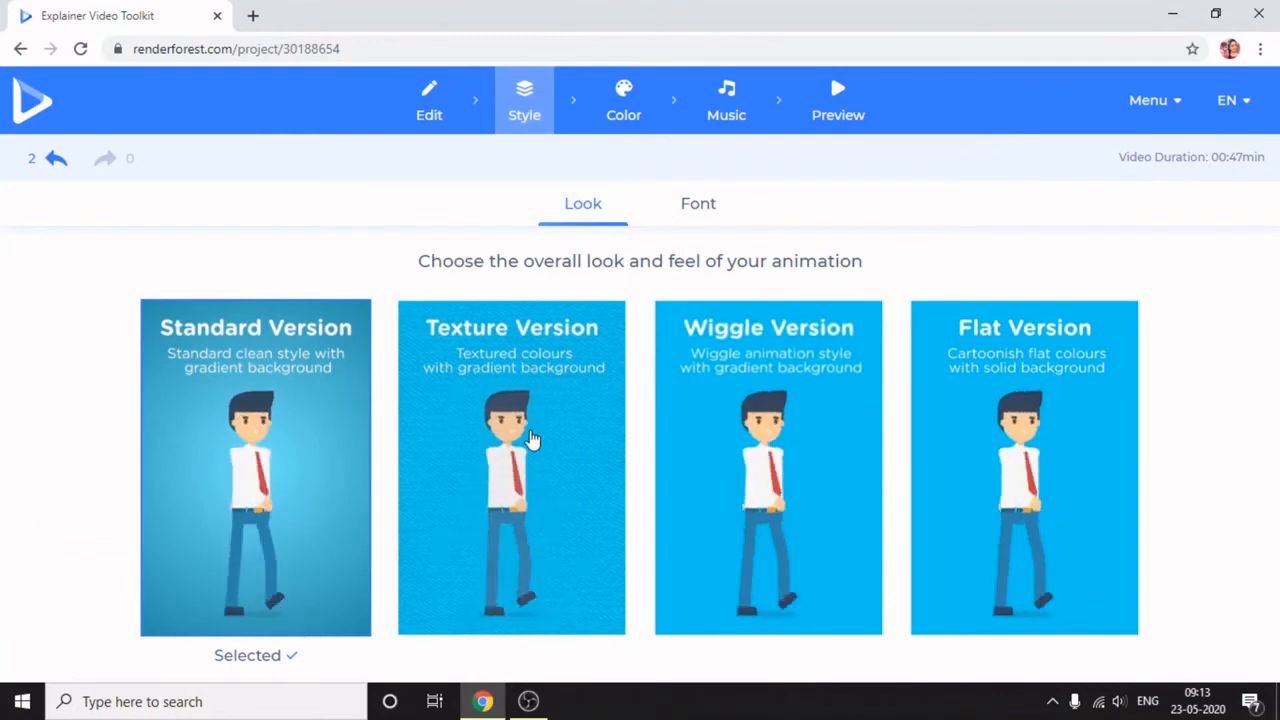
left_click(267, 452)
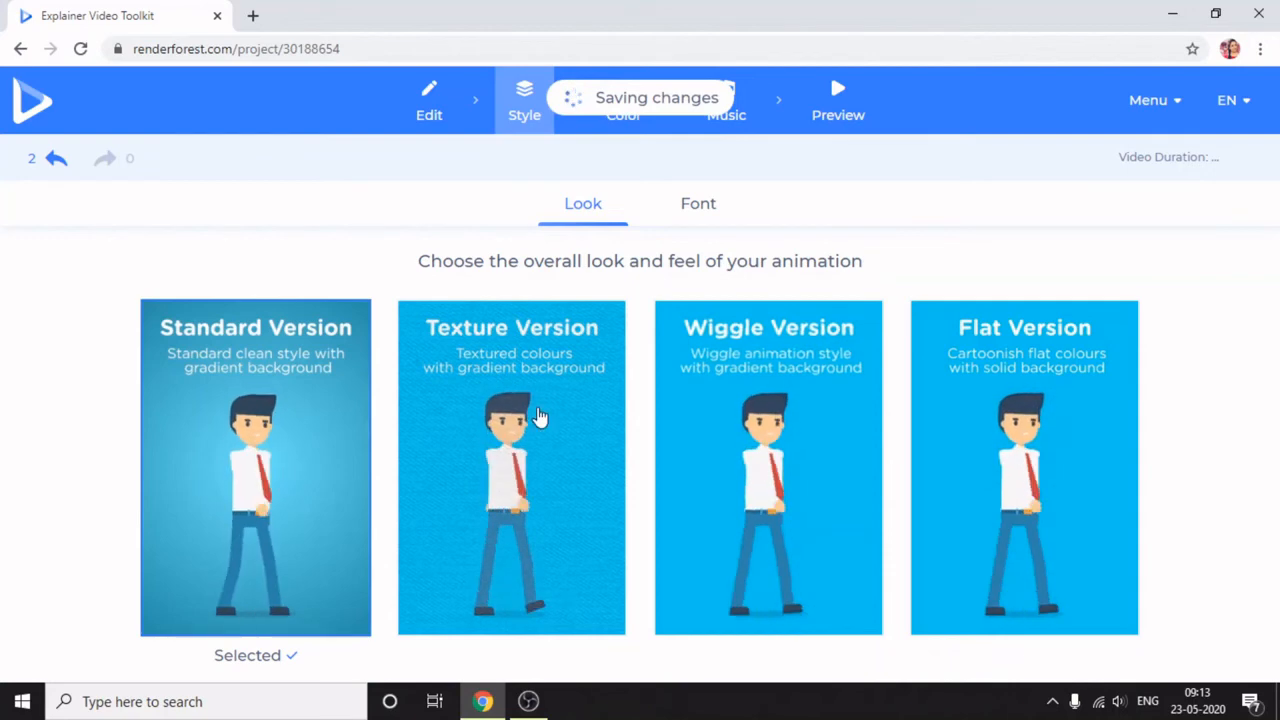
left_click(545, 430)
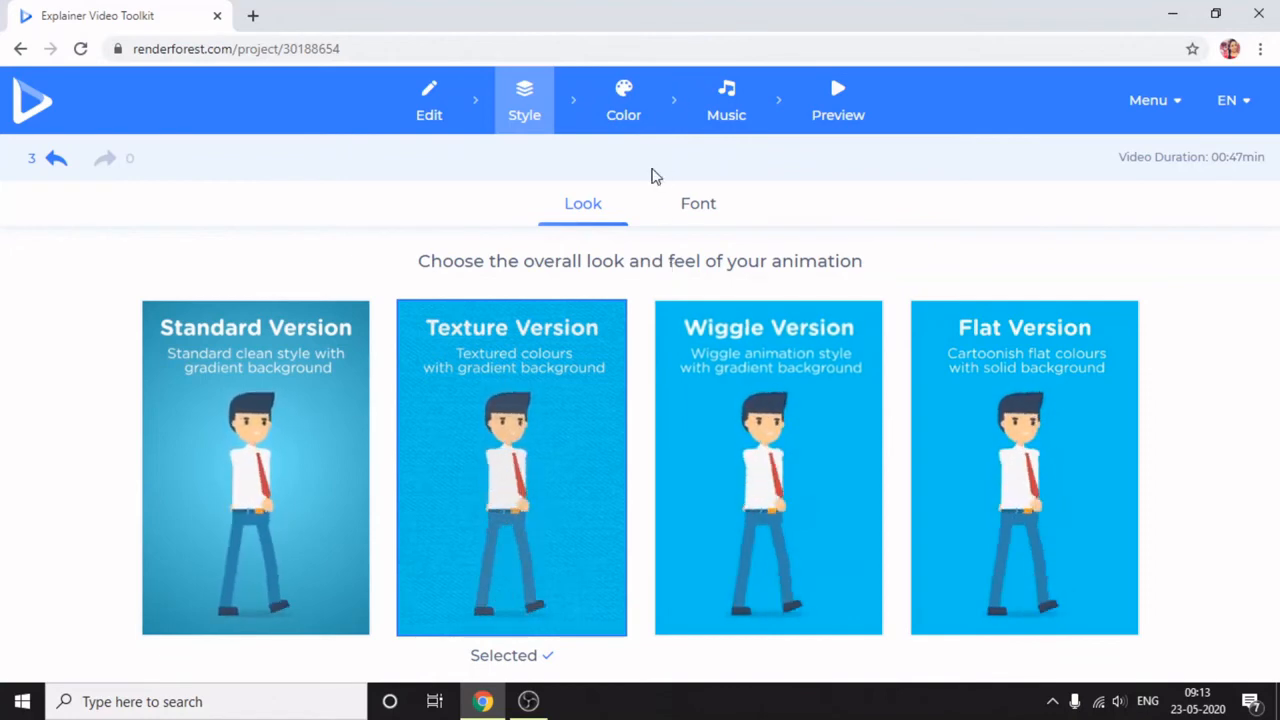
- Look through the primary and secondary fonts available for the final video
left_click(687, 207)
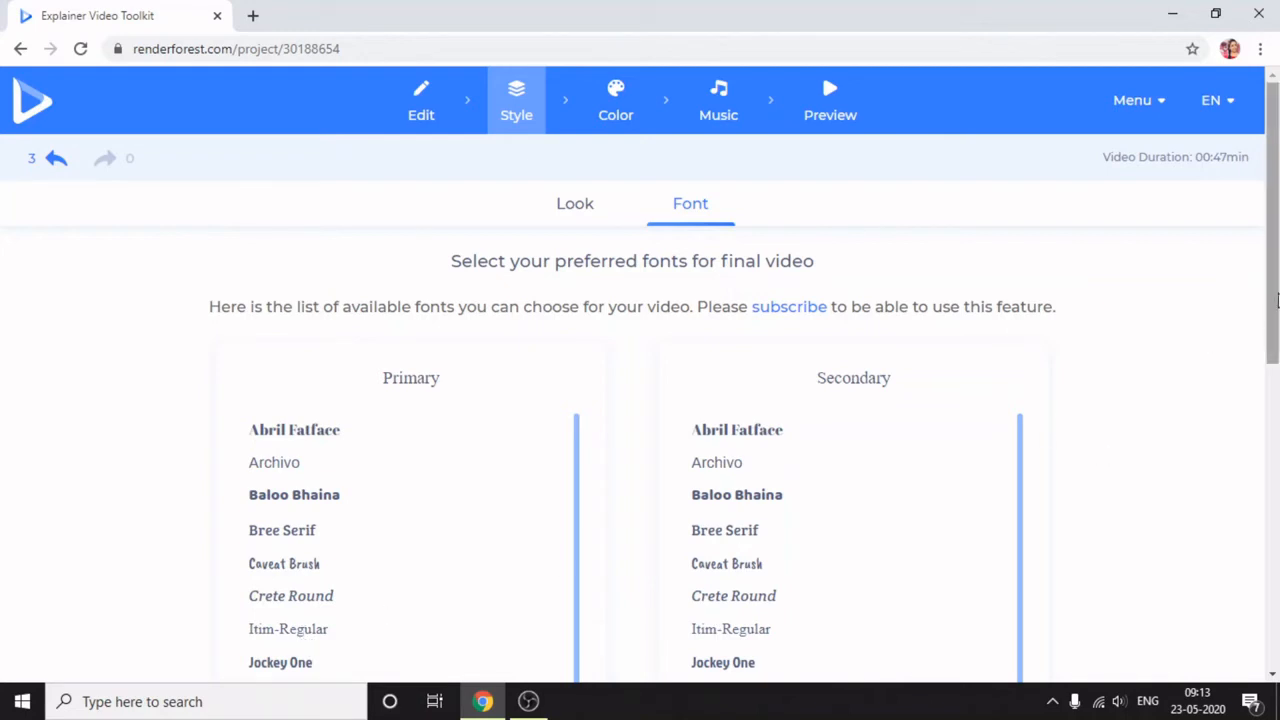
left_click_drag(1277, 300, 1276, 497)
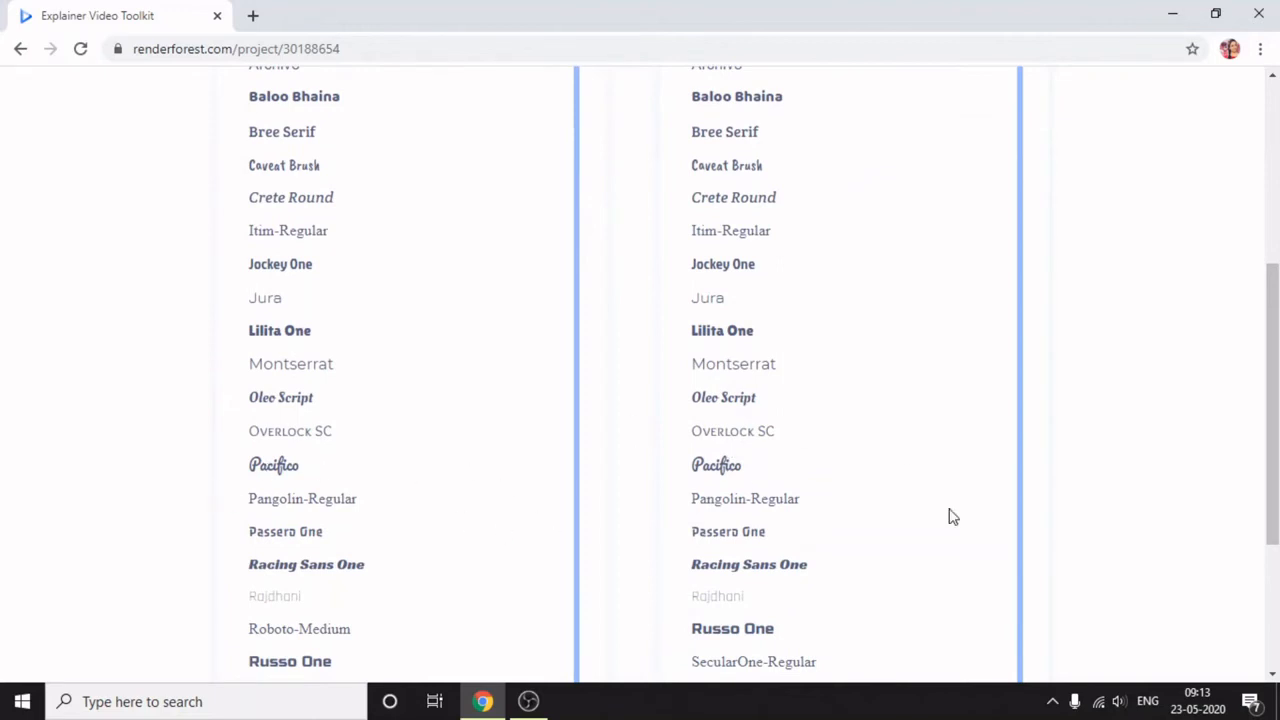
left_click_drag(1274, 428, 1277, 316)
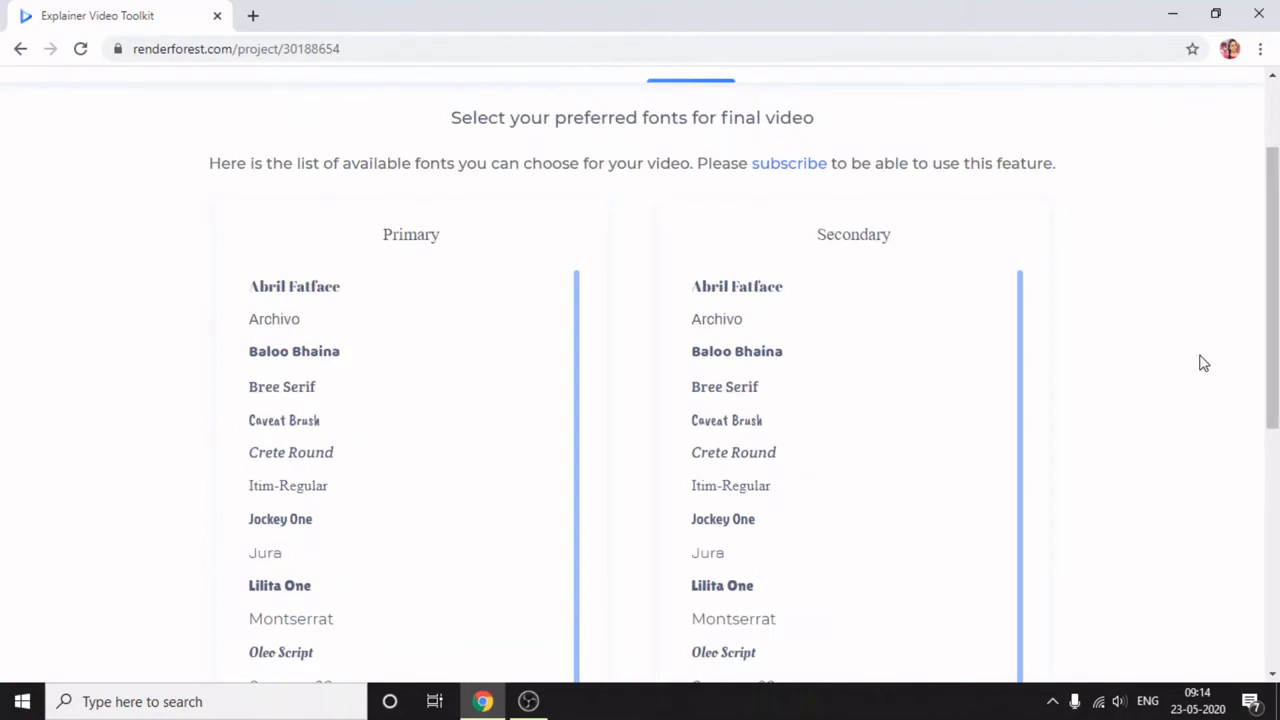
left_click_drag(1272, 408, 1272, 344)
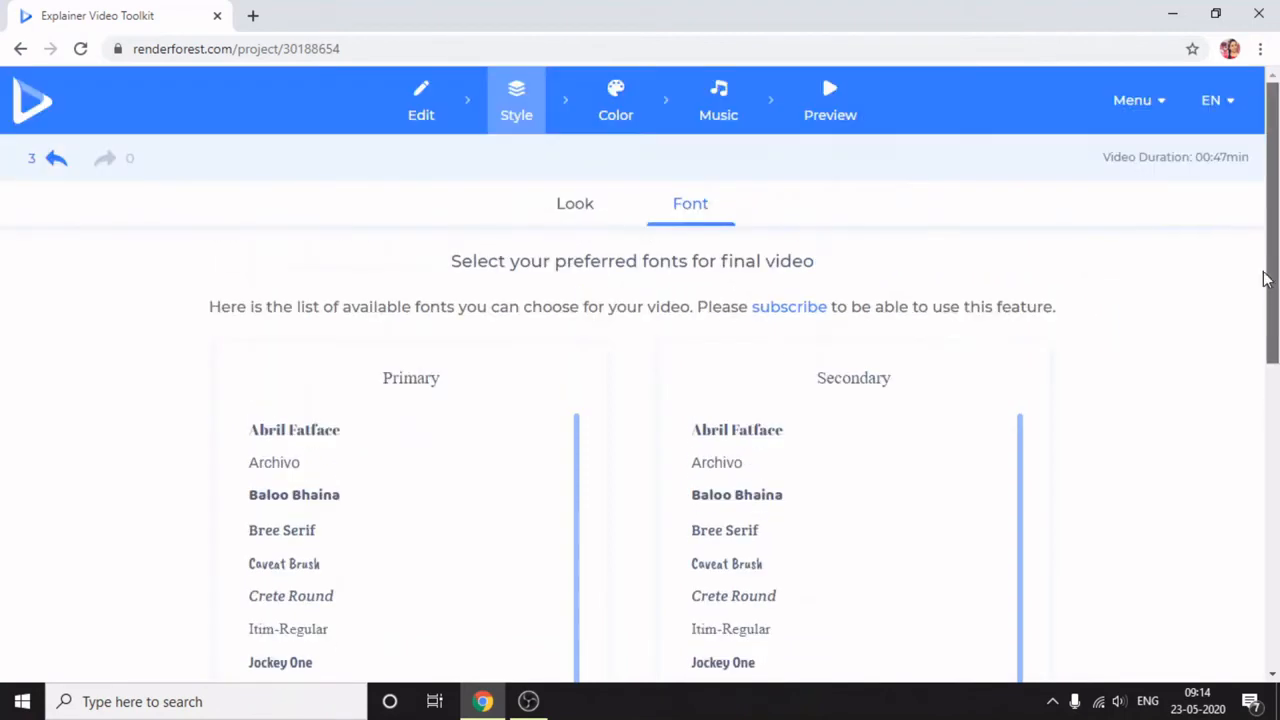
- Apply the second preset color palette, with light blue, pink and yellow, to the video
left_click(592, 124)
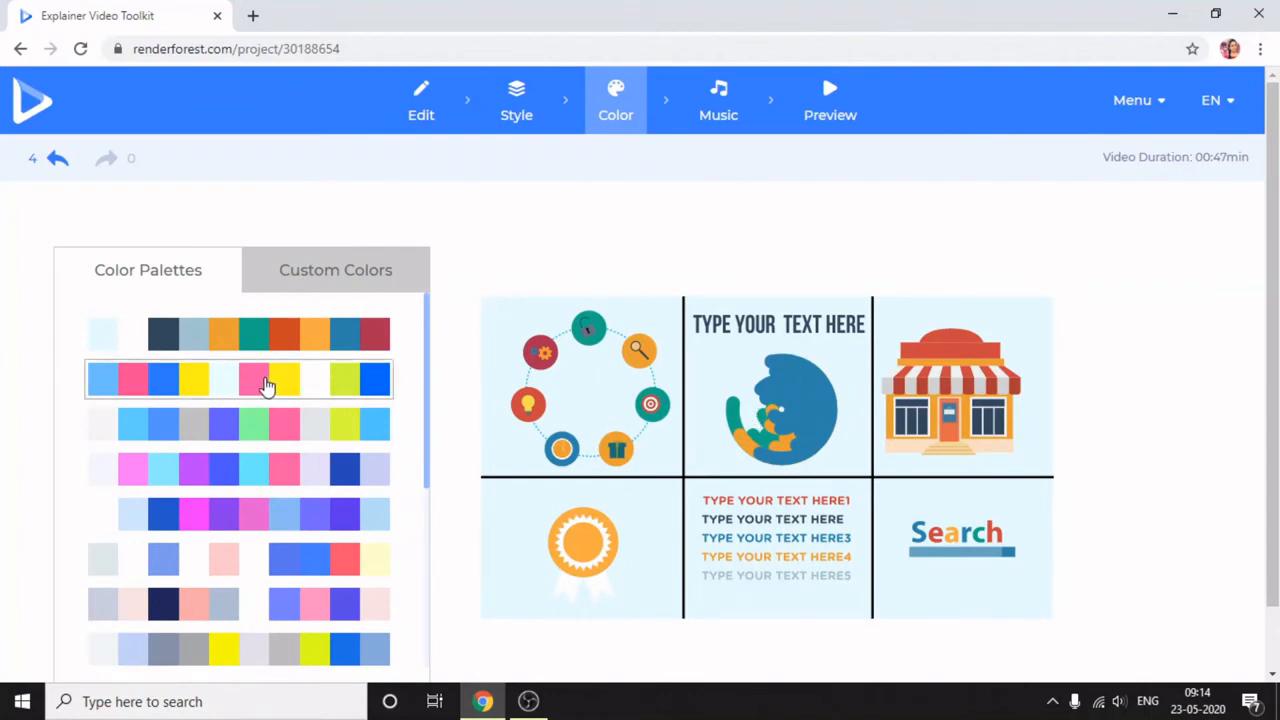
left_click(267, 387)
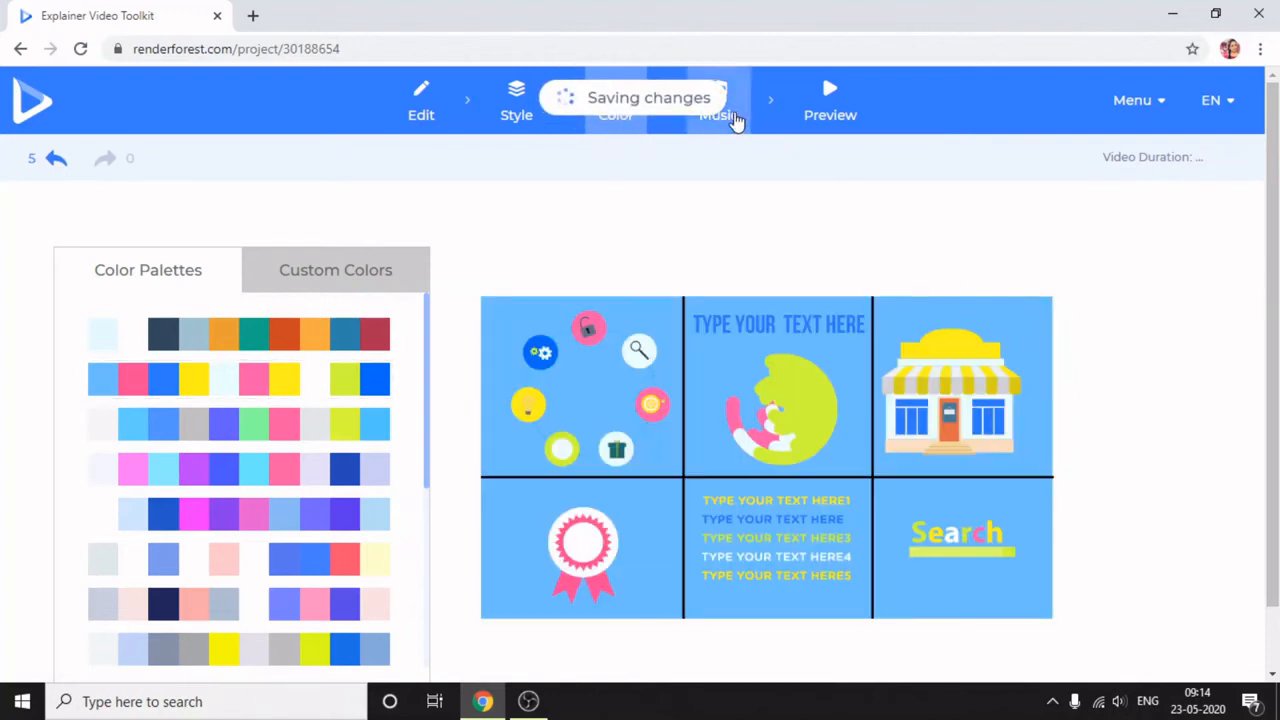
- Listen to the library tracks Country Boy and The Power of Dubstep as music candidates, and stop the playback
left_click(733, 120)
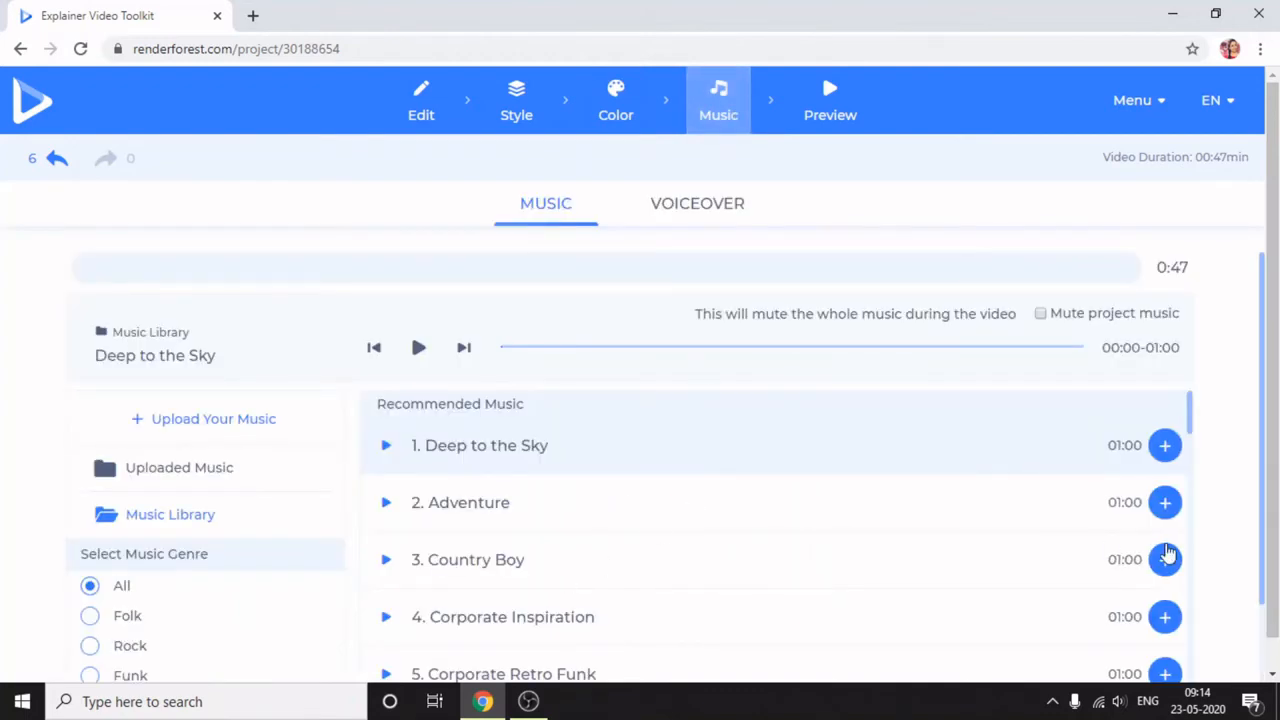
left_click_drag(1266, 460, 1272, 582)
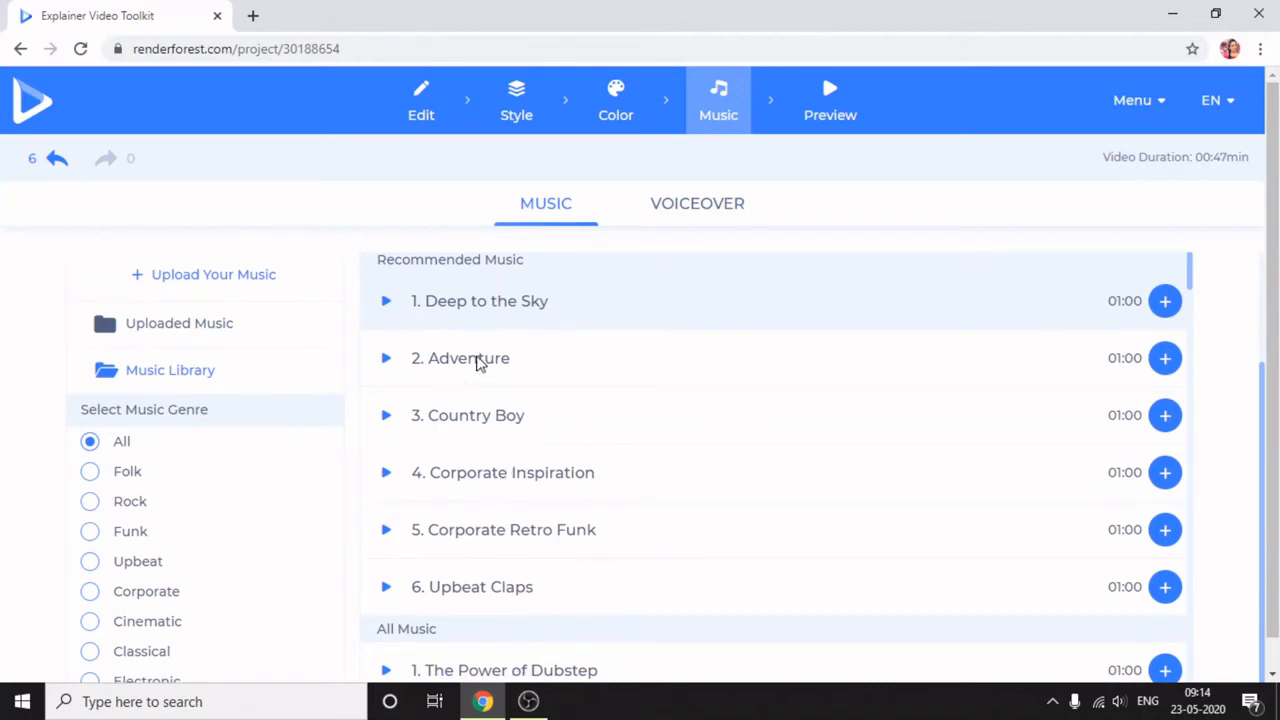
left_click(478, 422)
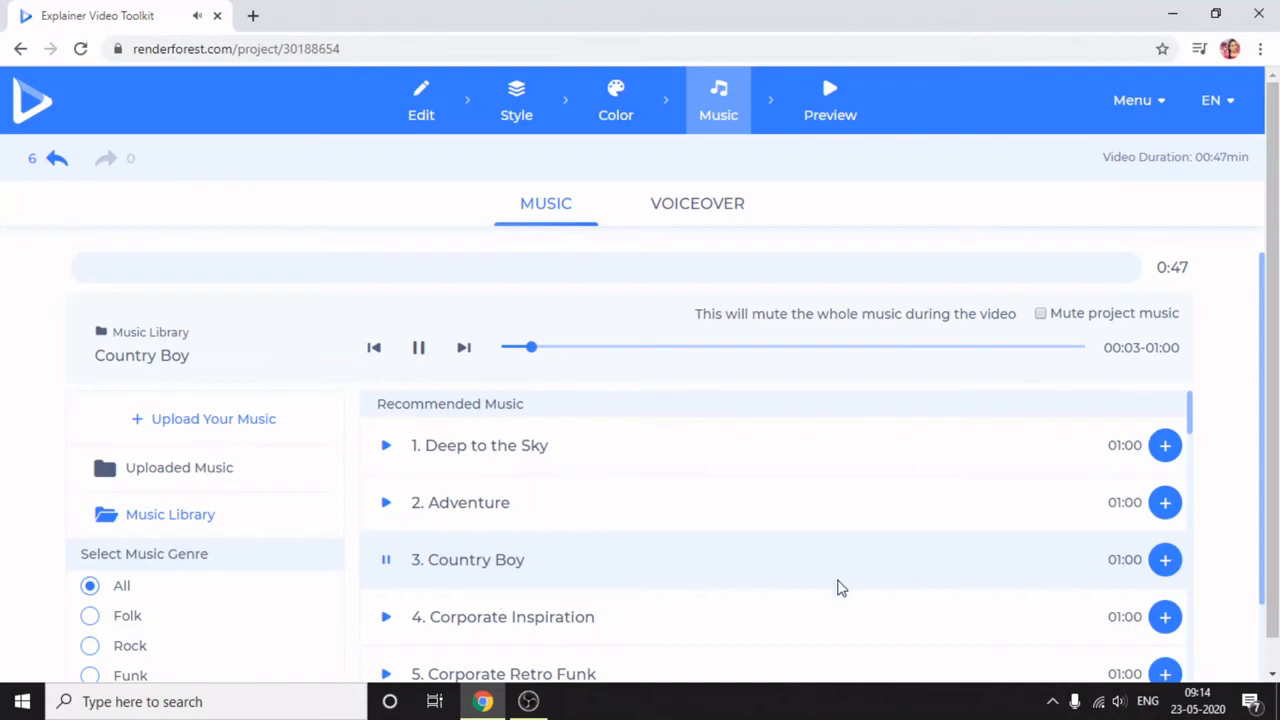
scroll(1258, 560, "down", 2)
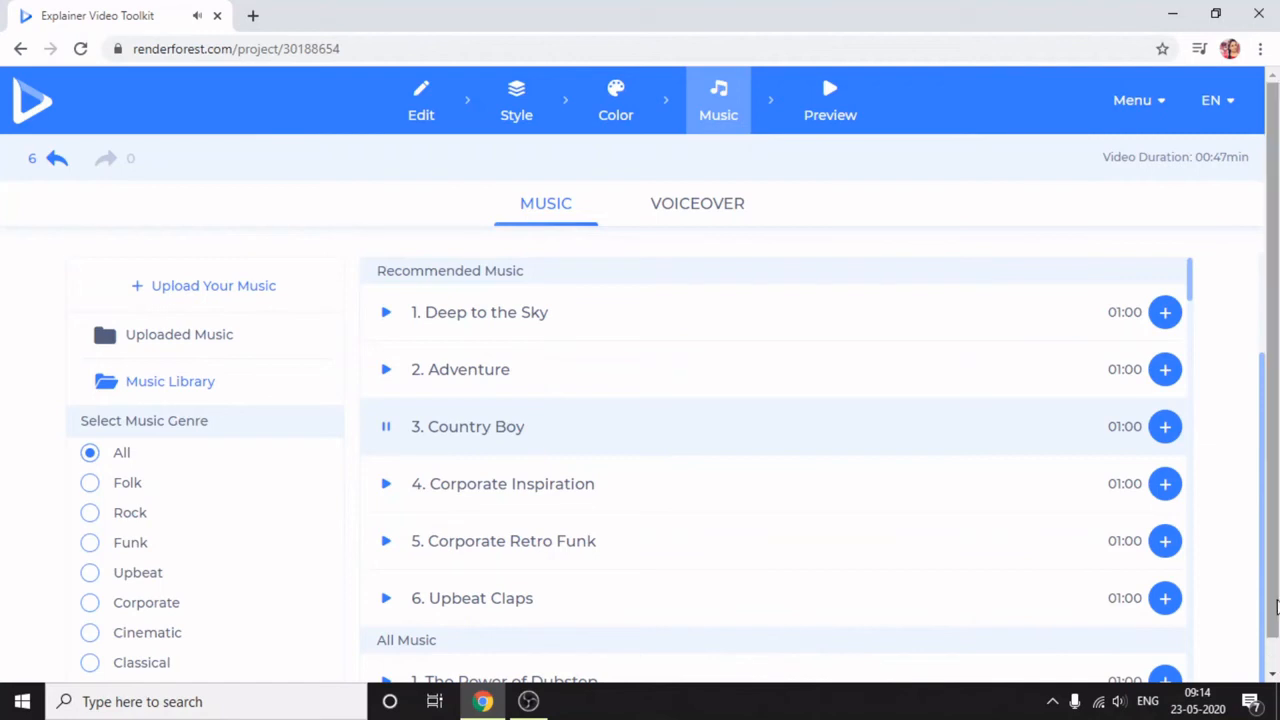
scroll(1275, 652, "down", 1)
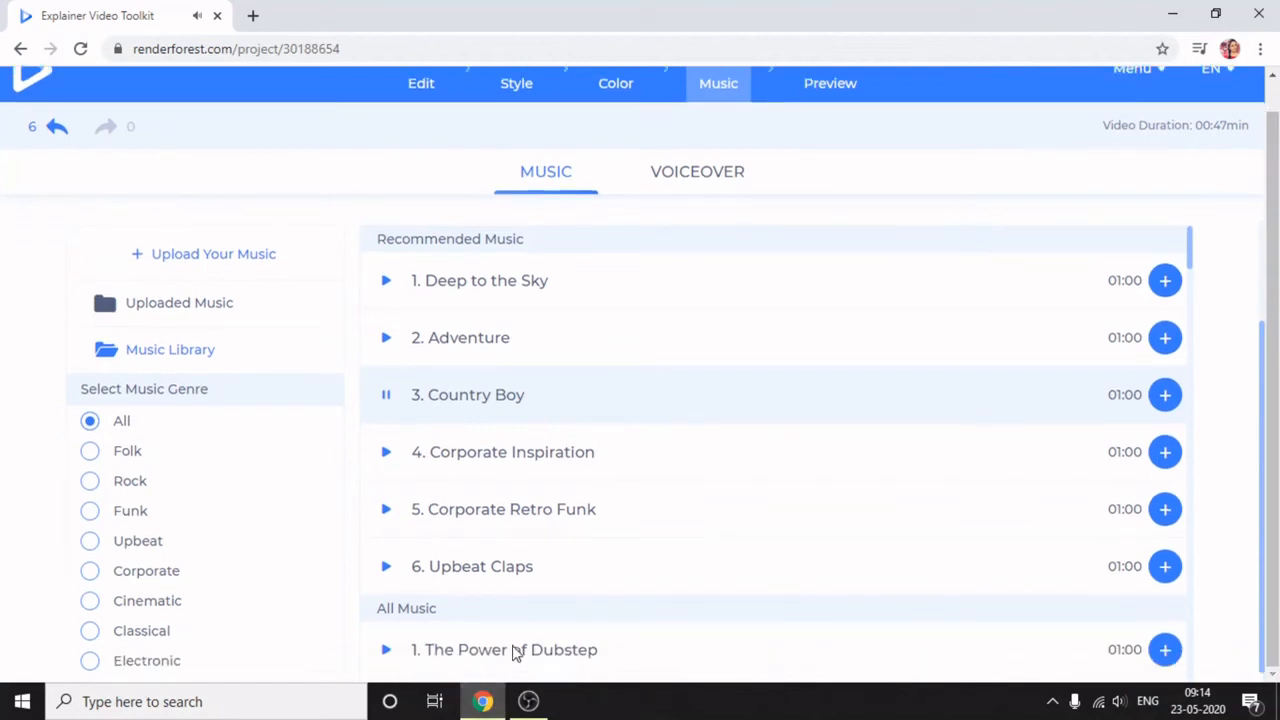
left_click(519, 660)
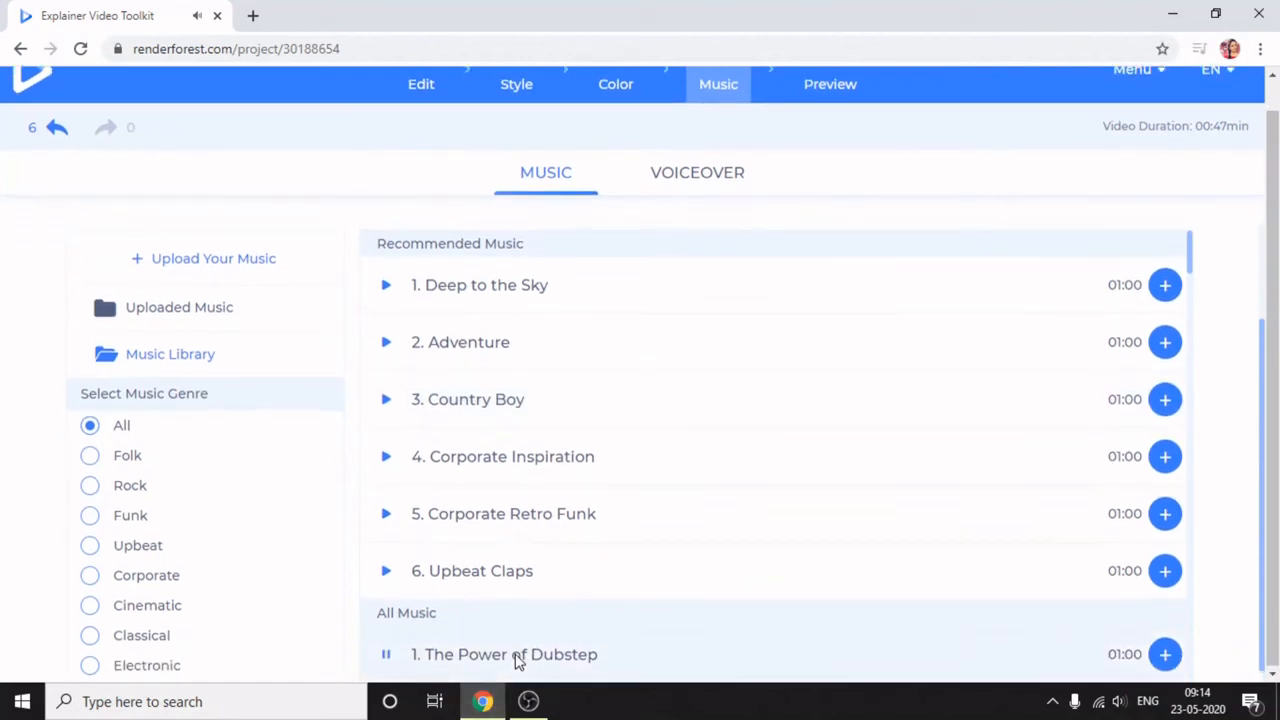
left_click(389, 656)
- Filter the music library to Classical, listen to Inspiring Sentimental Strings and add it as the video's background music
left_click(143, 462)
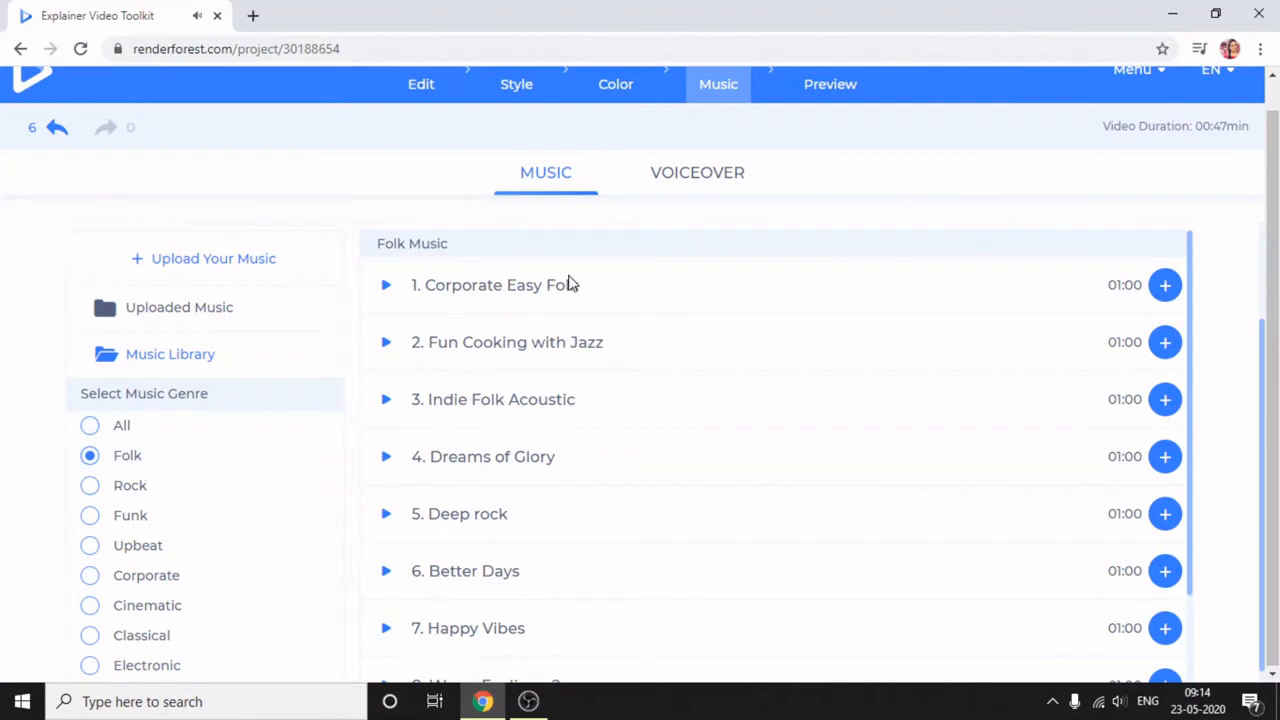
left_click(158, 610)
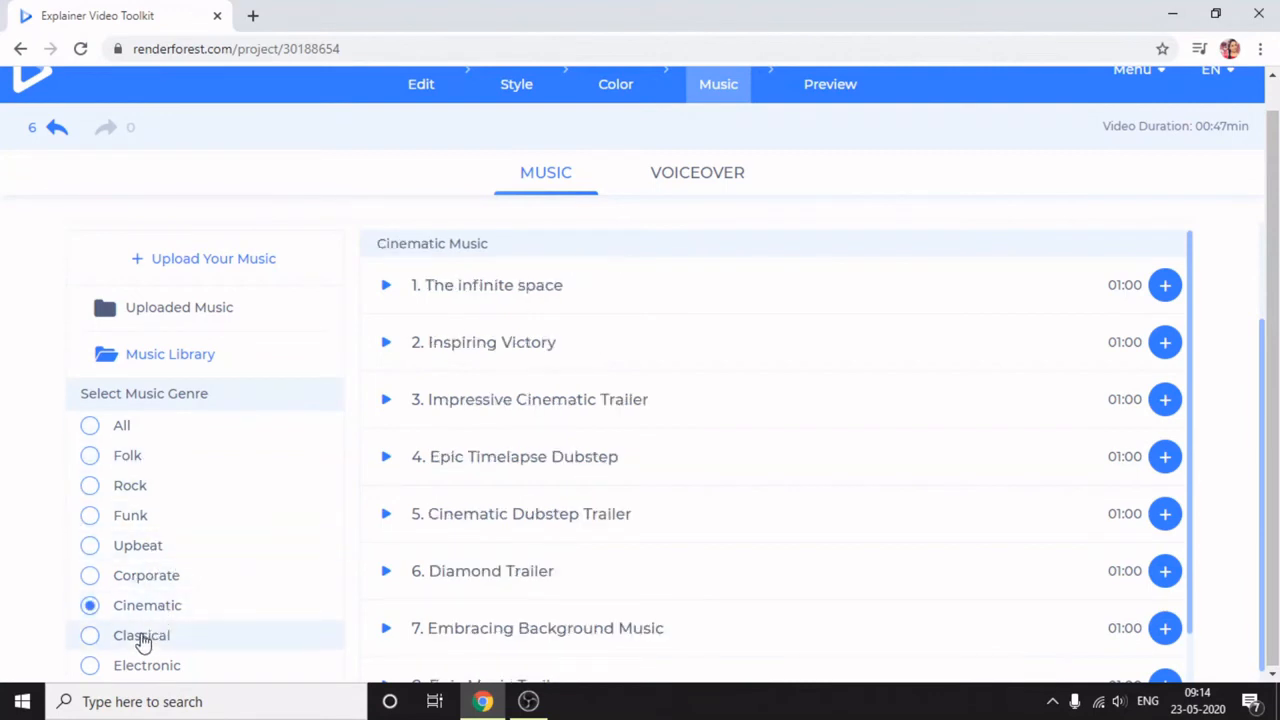
left_click(143, 640)
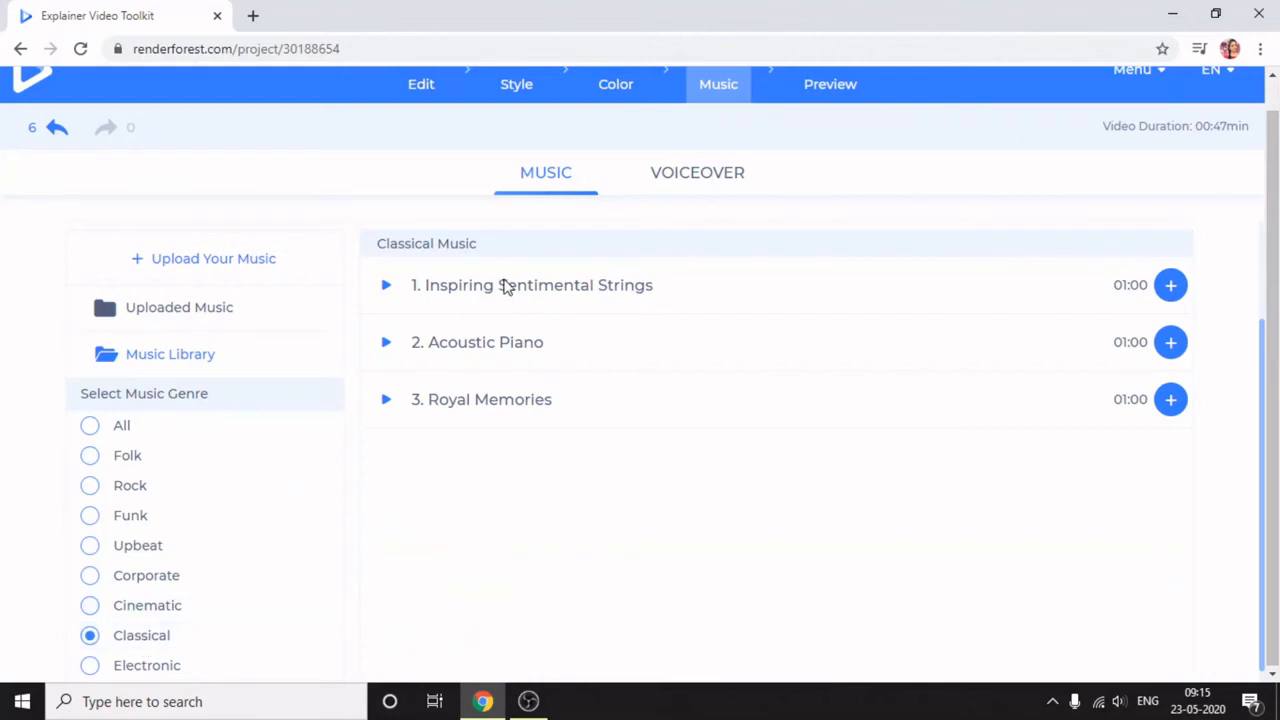
left_click(505, 287)
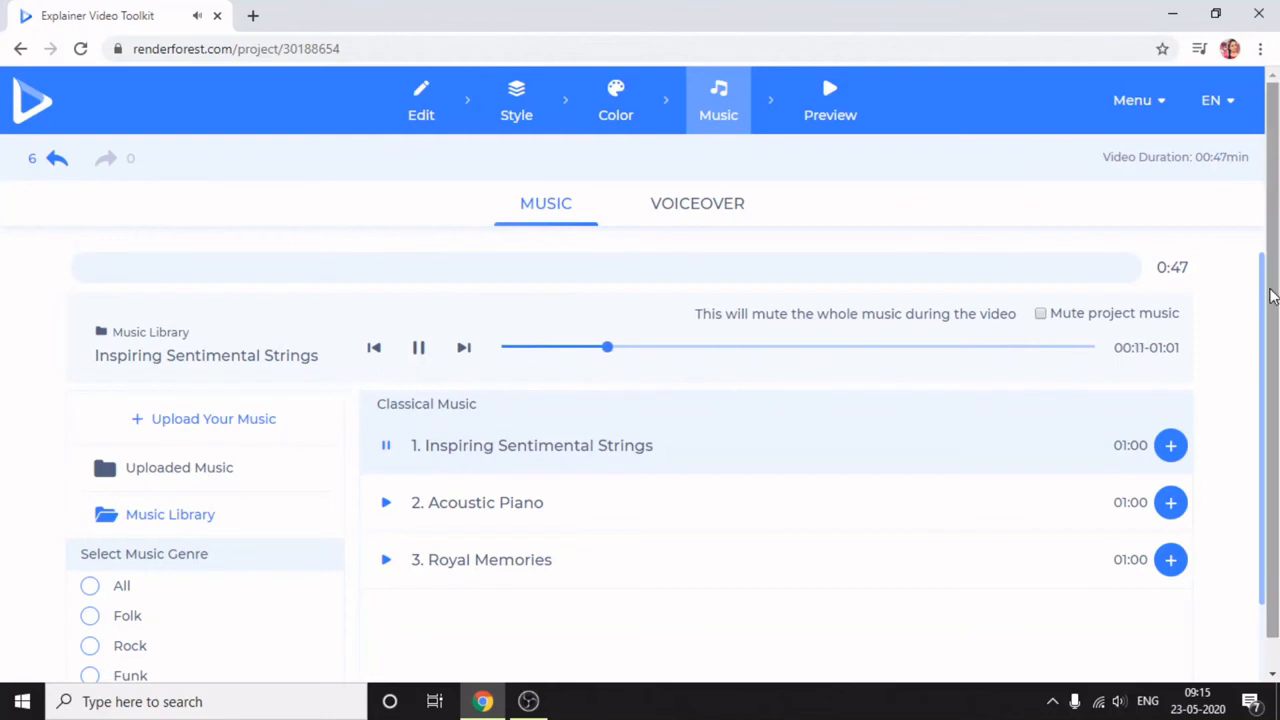
scroll(1272, 300, "down", 1)
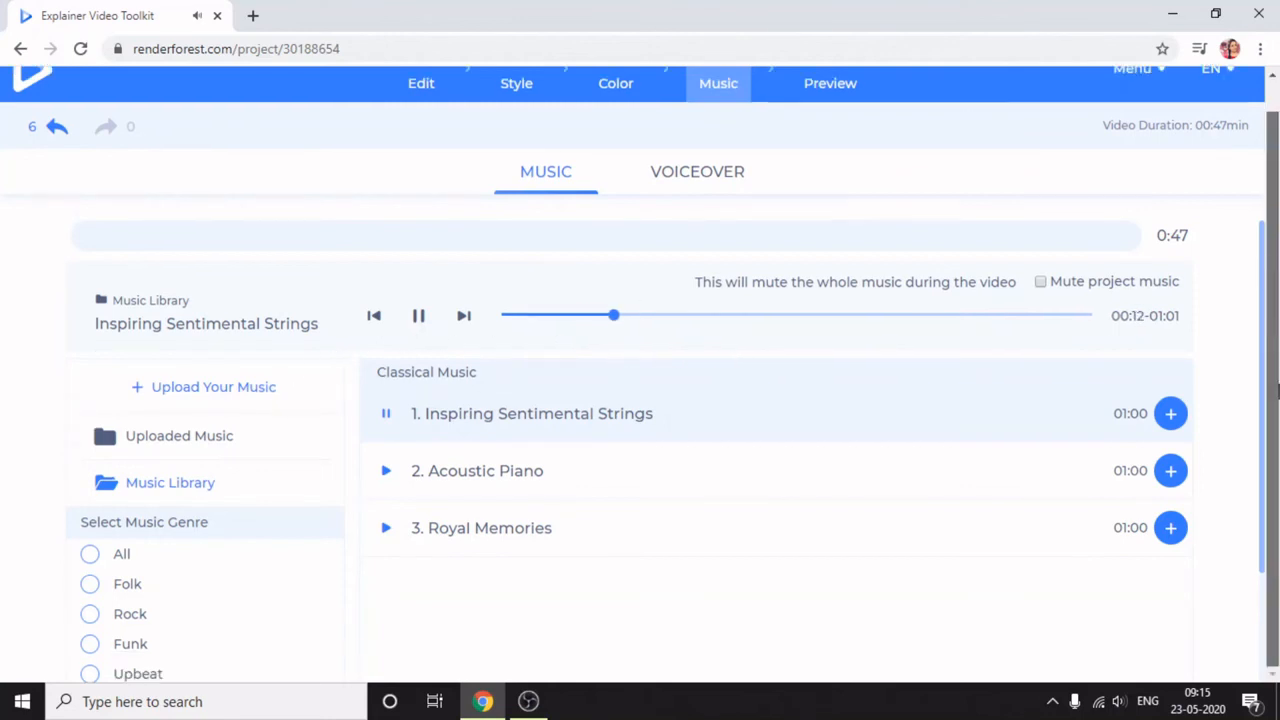
left_click(1171, 414)
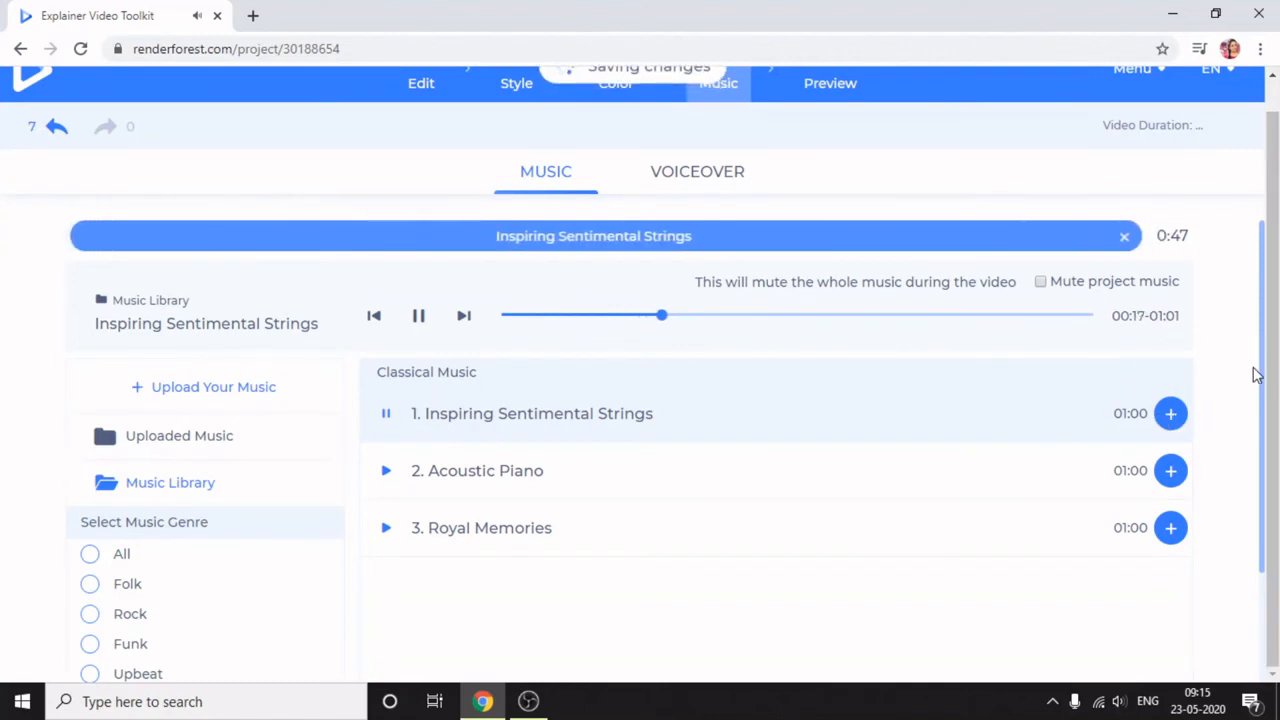
left_click(387, 420)
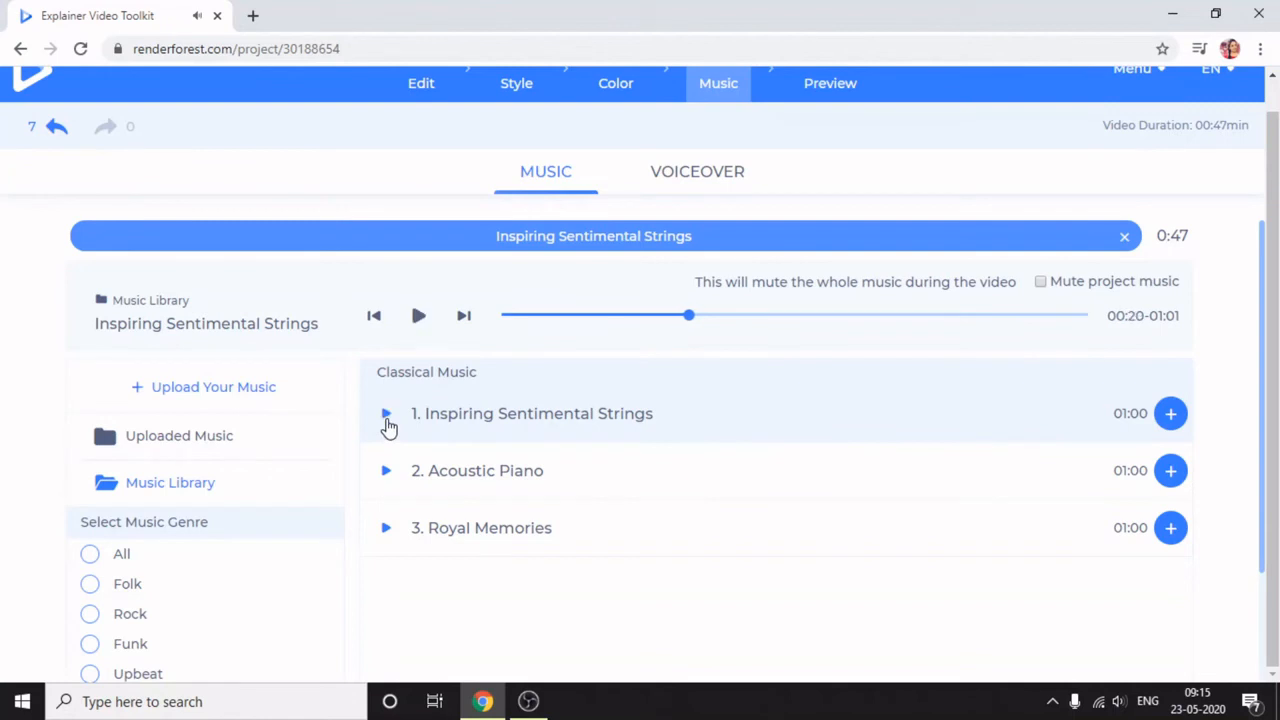
- Look at the voiceover upload option and close its file chooser without adding a recording
left_click(686, 189)
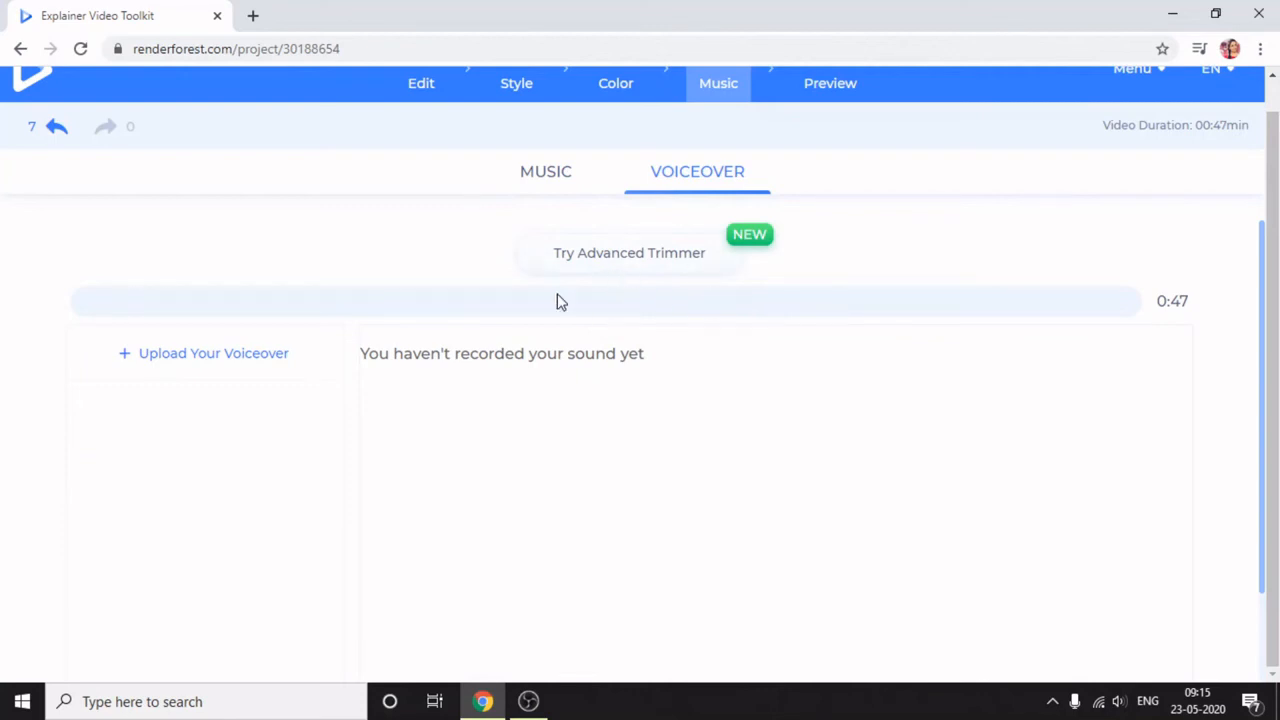
left_click(126, 357)
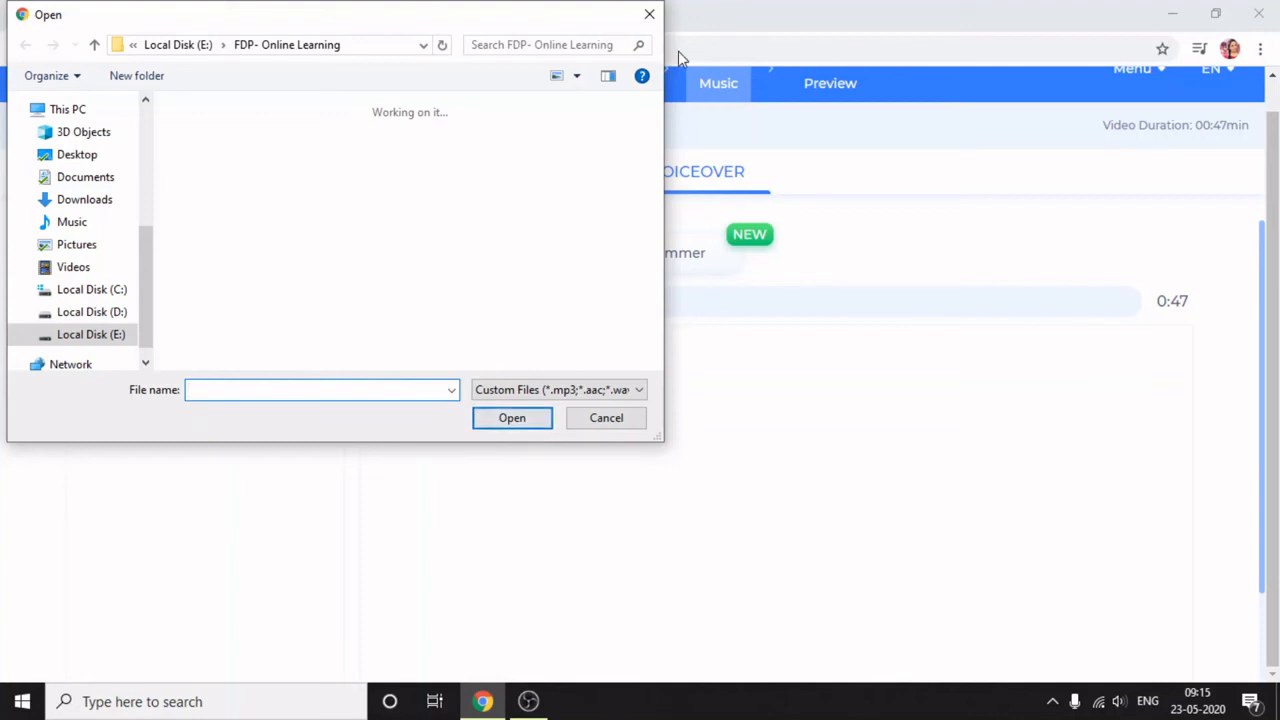
left_click(650, 14)
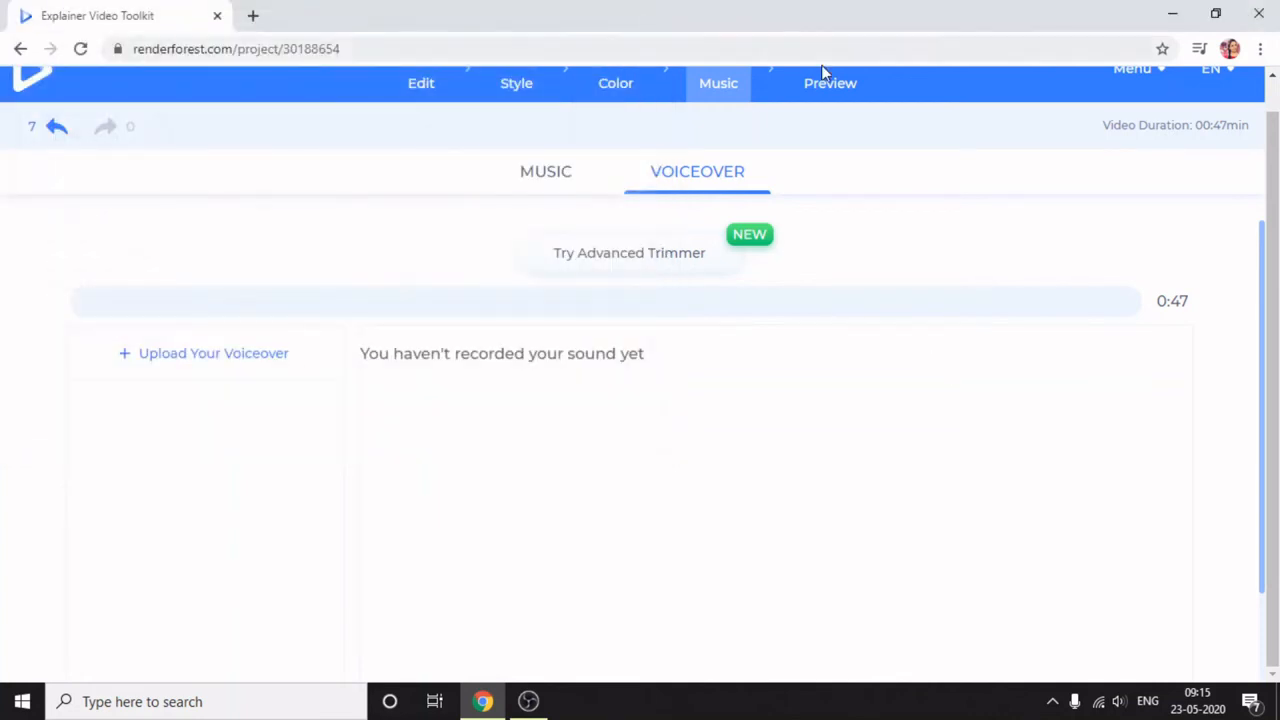
- Generate a free preview of the project and play the rendered video
left_click(806, 92)
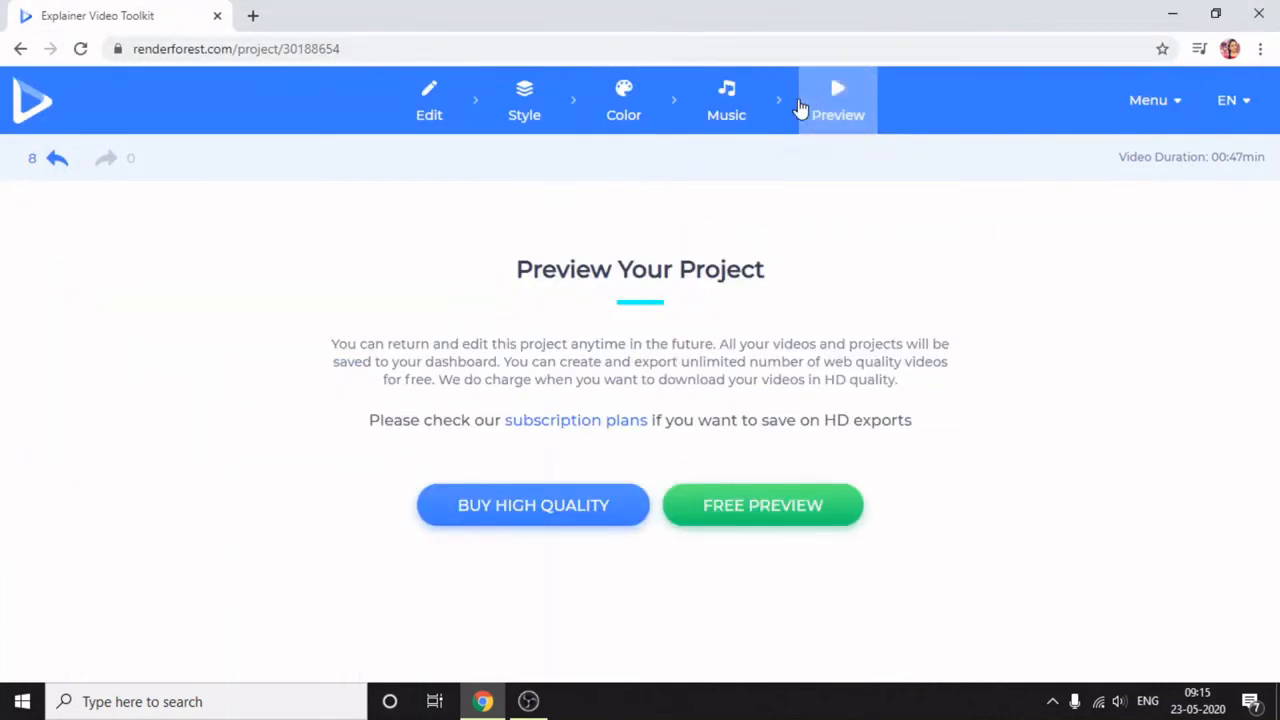
left_click(737, 527)
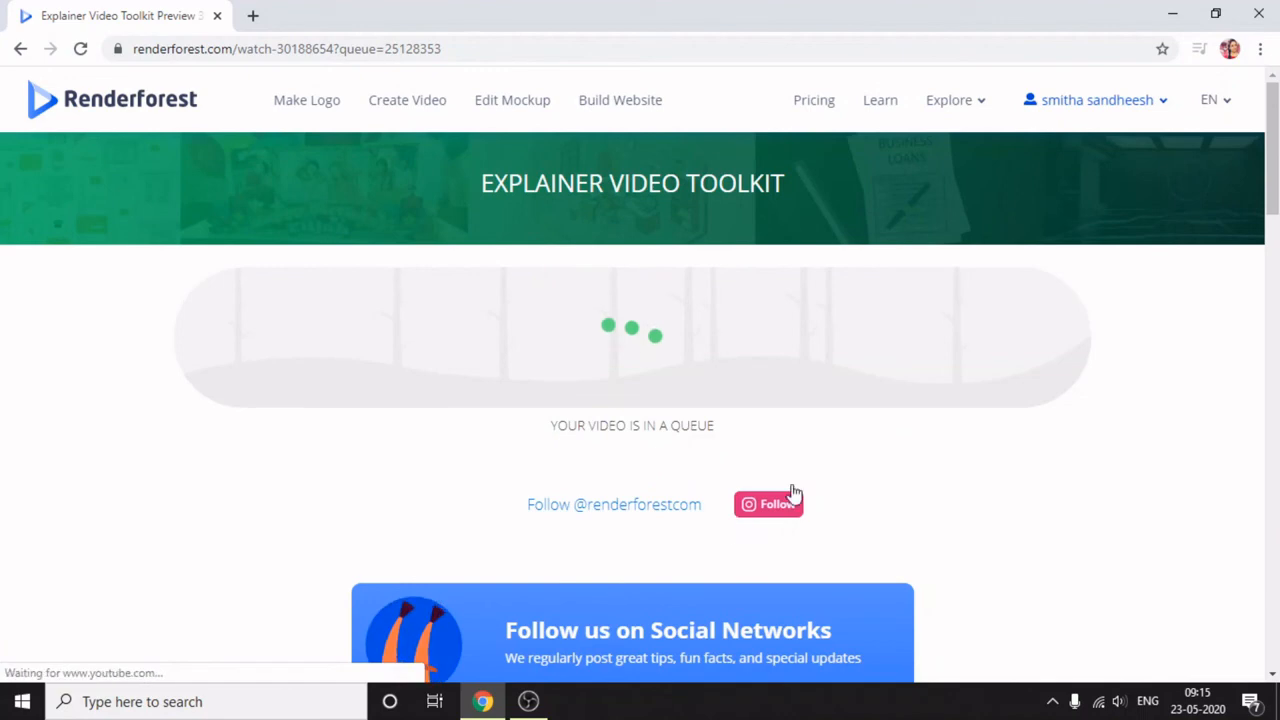
mouse_move(1276, 163)
left_mouse_down()
mouse_move(1276, 228)
mouse_move(1276, 163)
left_mouse_up()
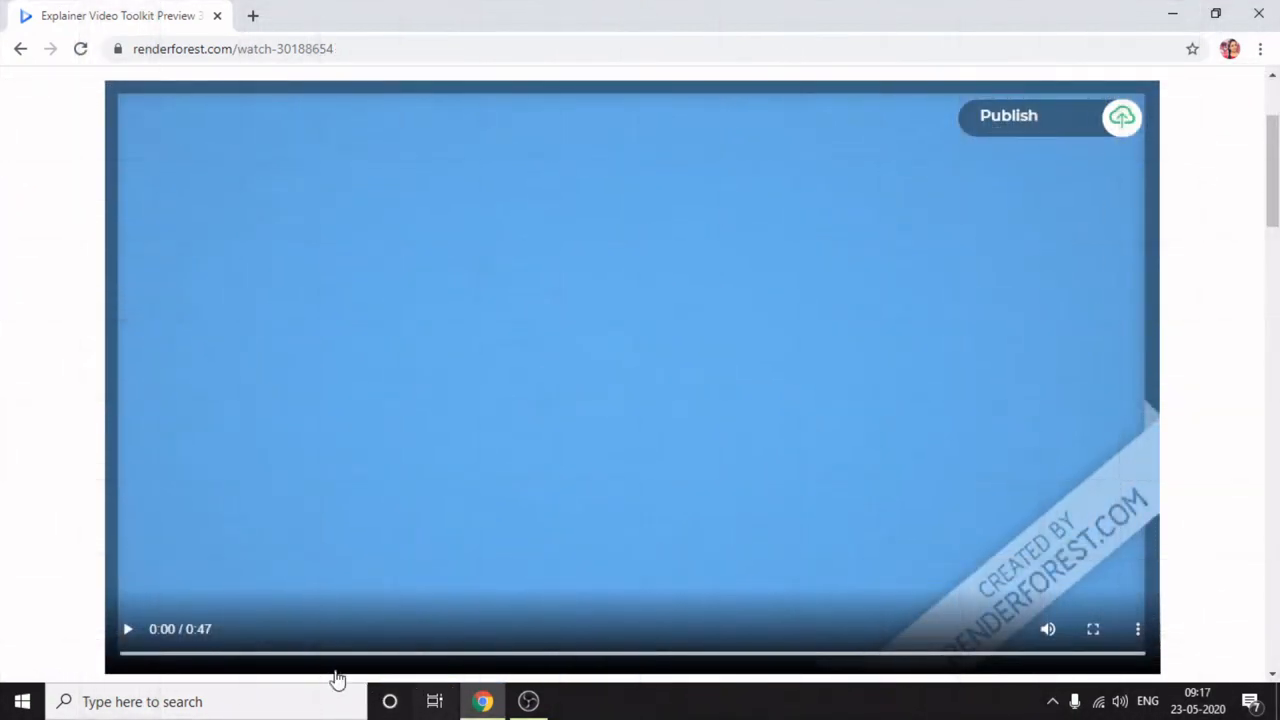
left_click(128, 630)
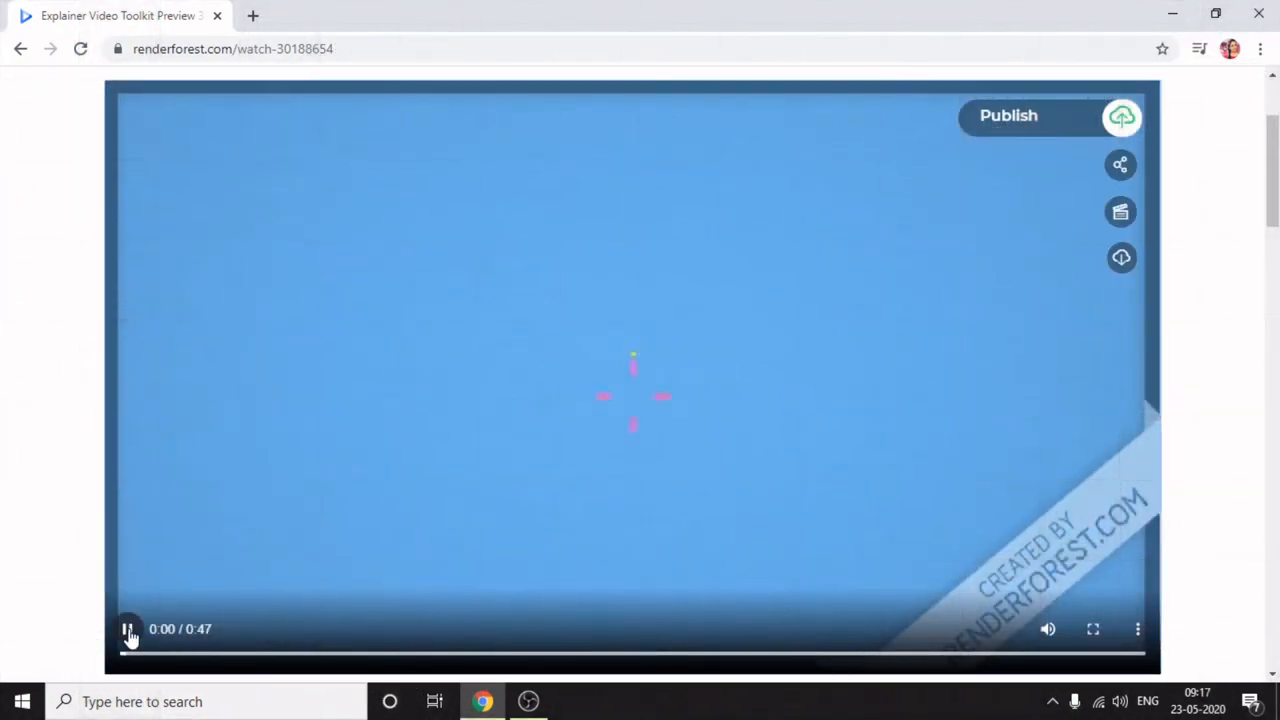